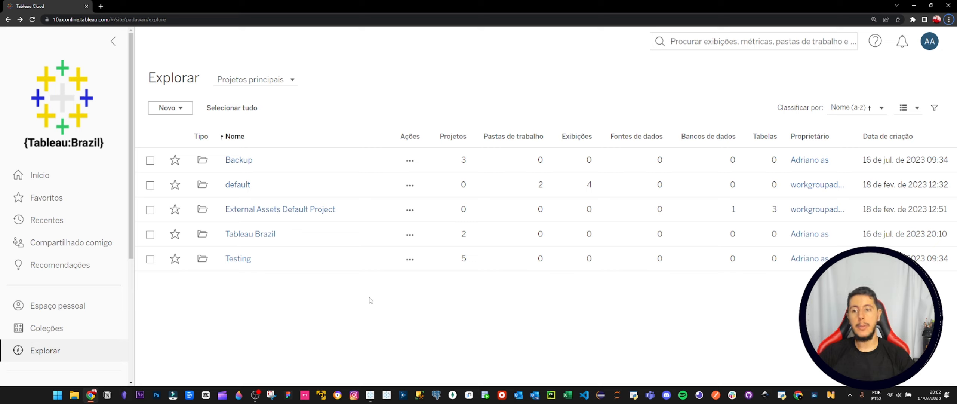
Create a new workbook and connect it to the Superstore Datasource published on this site.
{"action": "left_click", "coordinate": [180, 109]}
{"action": "left_click", "coordinate": [198, 144]}
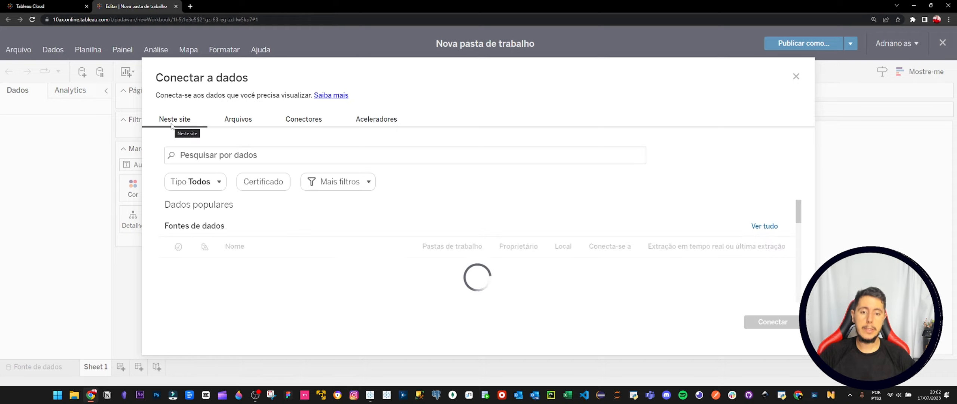
{"action": "left_click", "coordinate": [272, 277]}
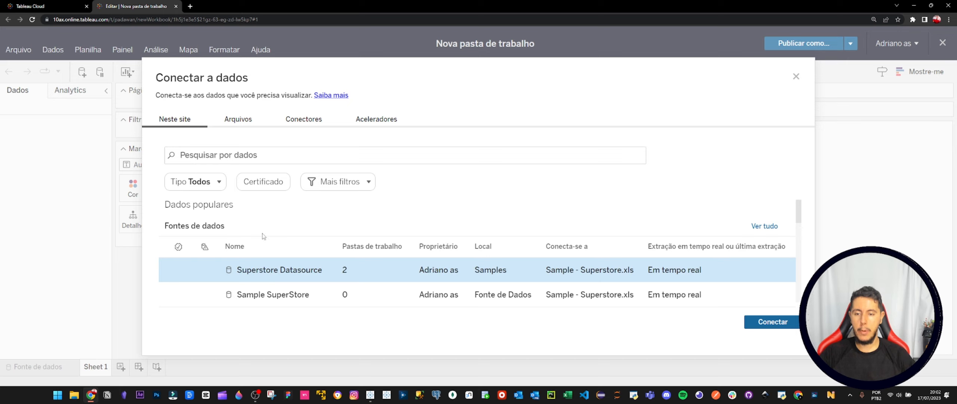
{"action": "left_click", "coordinate": [746, 321]}
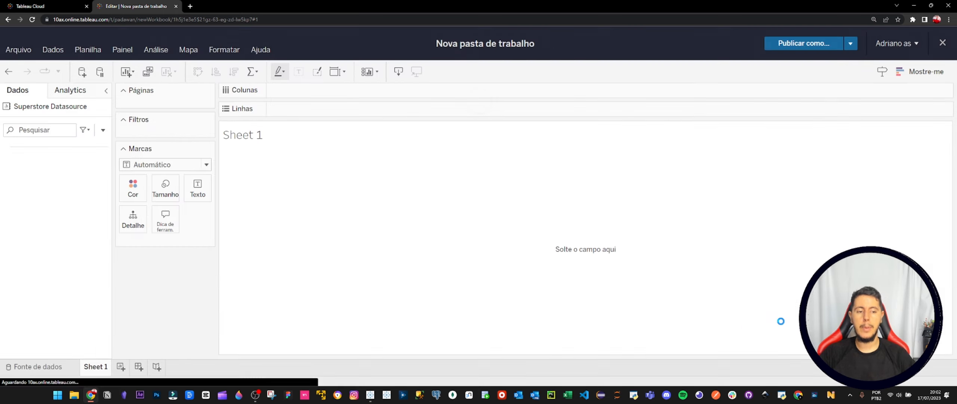
Start a new calculated field with the formula USERNAME().
{"action": "left_click", "coordinate": [103, 131]}
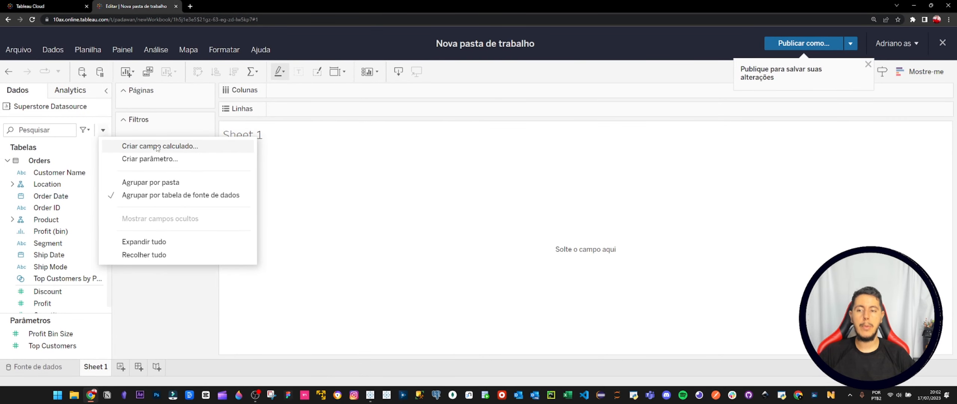
{"action": "left_click", "coordinate": [157, 147]}
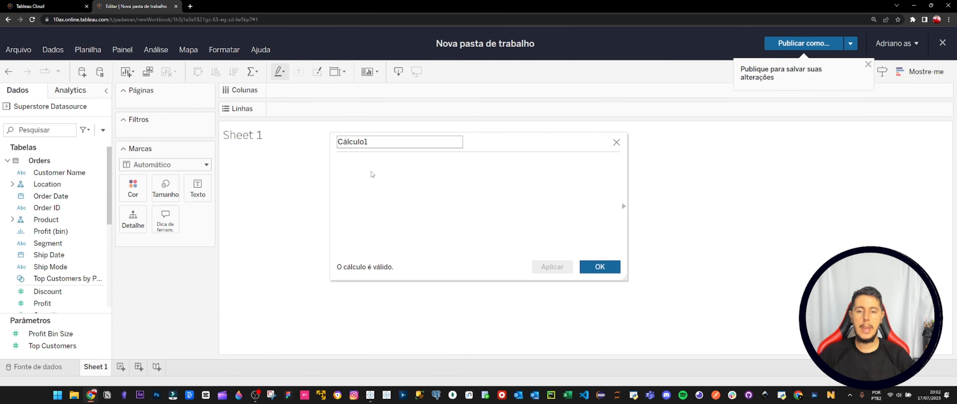
{"action": "type", "text": "user"}
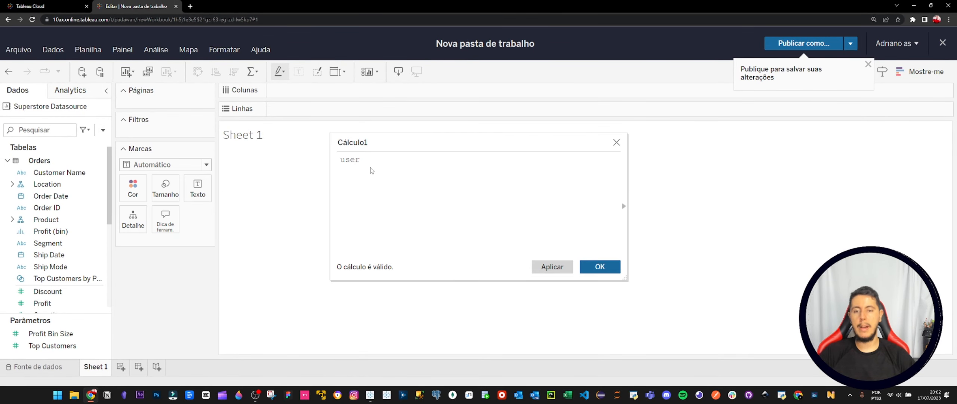
{"action": "key", "text": "Down"}
{"action": "key", "text": "Return"}
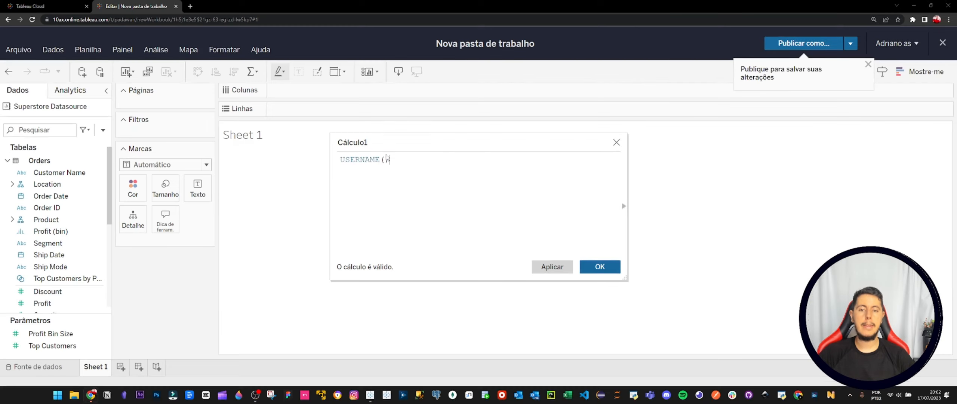
Name the calculated field Boas Vindas, save it and place it on Rows in Sheet 1.
{"action": "left_click", "coordinate": [368, 142]}
{"action": "double_click", "coordinate": [368, 141]}
{"action": "type", "text": "Boas Vindas"}
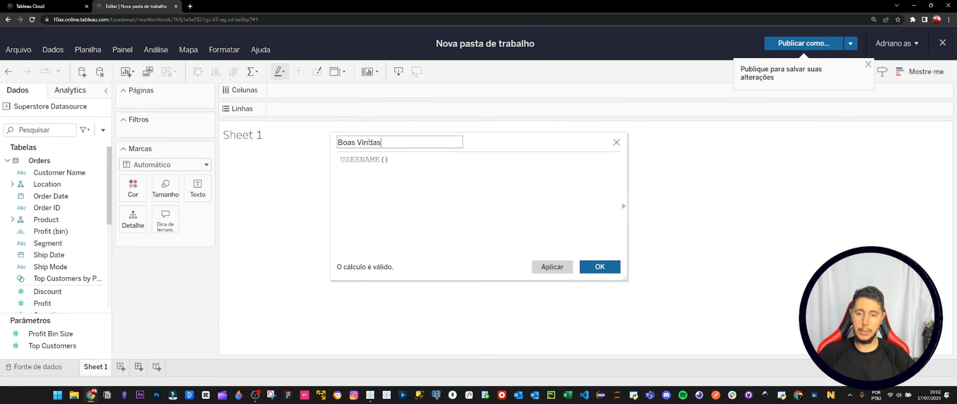
{"action": "left_click", "coordinate": [601, 263]}
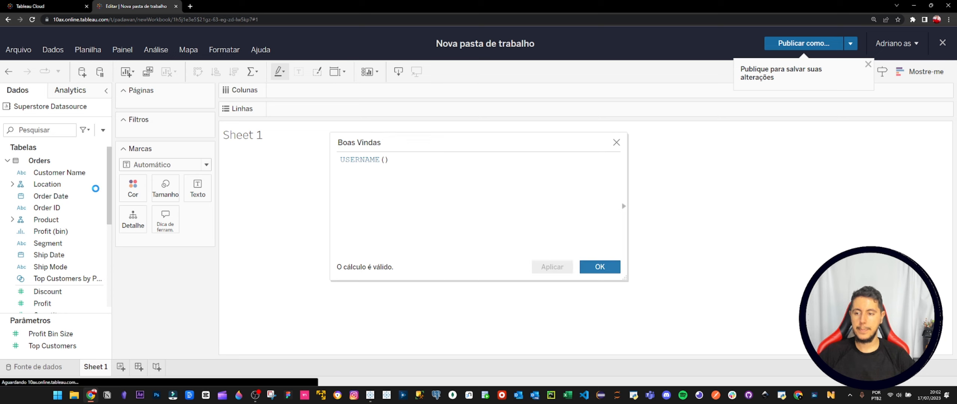
{"action": "left_click_drag", "start_coordinate": [87, 300], "coordinate": [310, 113]}
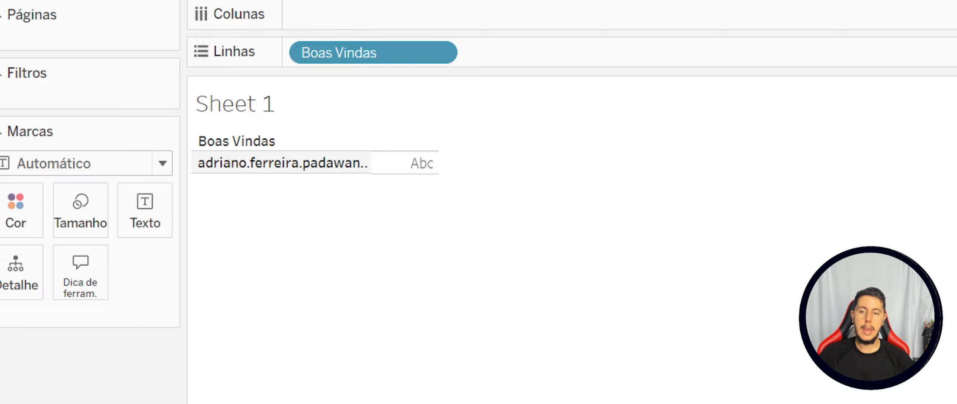
{"action": "mouse_move", "coordinate": [252, 173]}
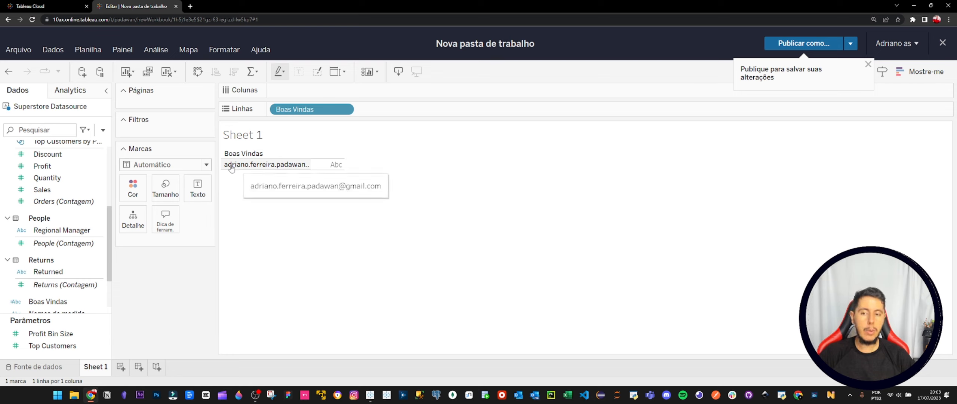
Open the Boas Vindas calculated field for editing and enlarge and reposition its formula editor.
{"action": "right_click", "coordinate": [68, 304]}
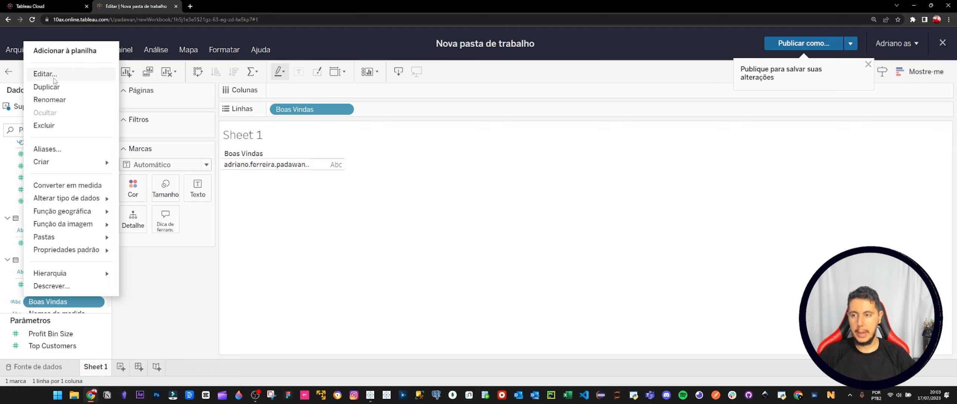
{"action": "left_click", "coordinate": [45, 73]}
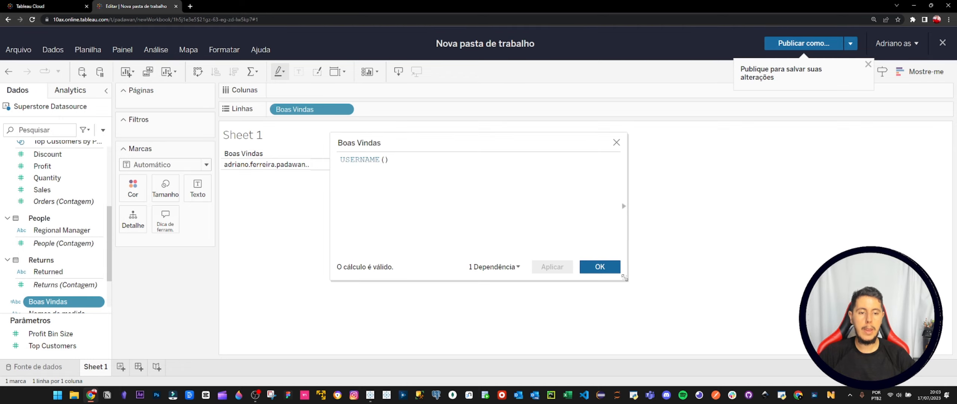
{"action": "left_click_drag", "start_coordinate": [629, 284], "coordinate": [763, 322]}
{"action": "left_click_drag", "start_coordinate": [518, 147], "coordinate": [439, 126]}
{"action": "scroll", "coordinate": [455, 181], "scroll_direction": "down", "scroll_amount": 1}
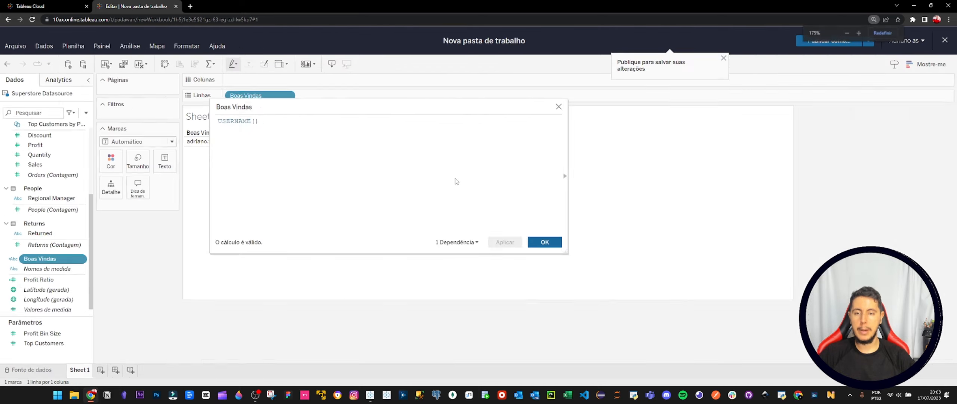
{"action": "scroll", "coordinate": [455, 182], "scroll_direction": "up", "scroll_amount": 4}
{"action": "scroll", "coordinate": [455, 182], "scroll_direction": "down", "scroll_amount": 3}
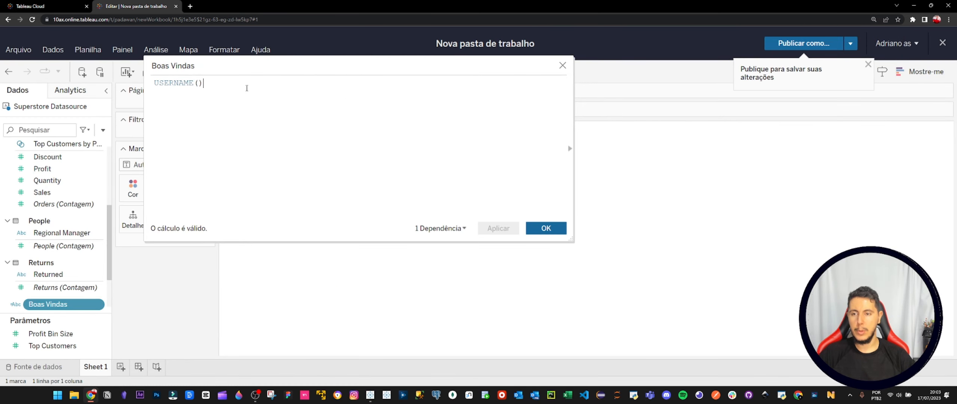
{"action": "scroll", "coordinate": [247, 88], "scroll_direction": "up", "scroll_amount": 1}
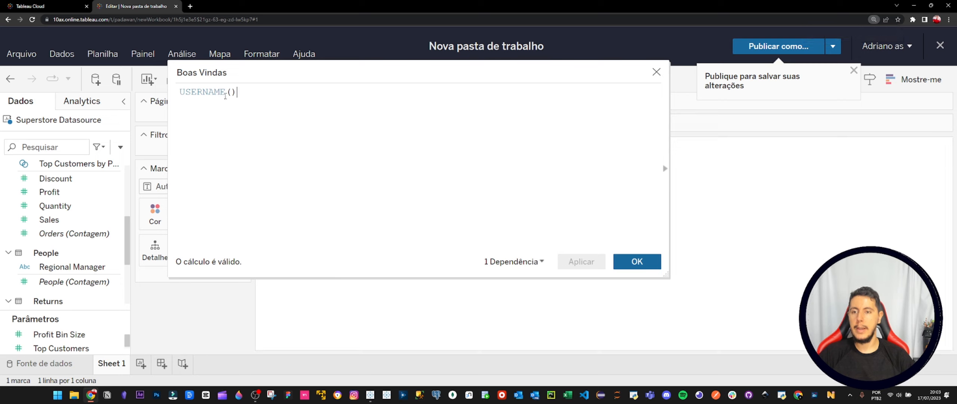
Insert a SPLIT( function on a new line before USERNAME() in the Boas Vindas formula.
{"action": "left_click", "coordinate": [183, 91]}
{"action": "key", "text": "Return"}
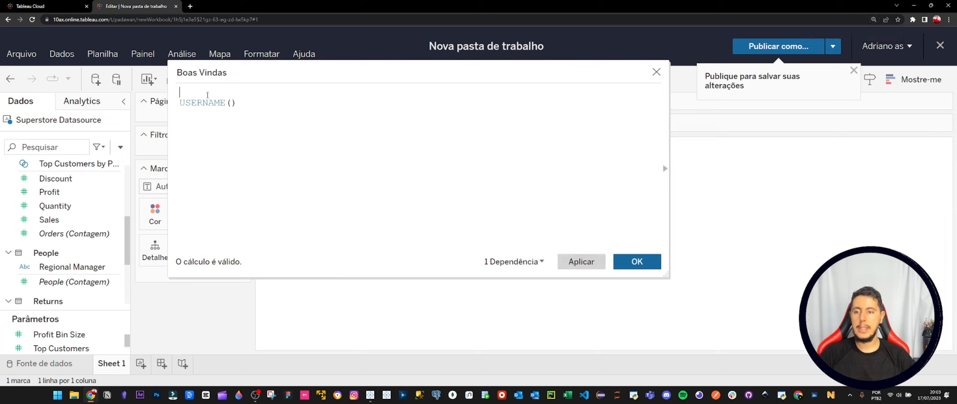
{"action": "type", "text": "spl"}
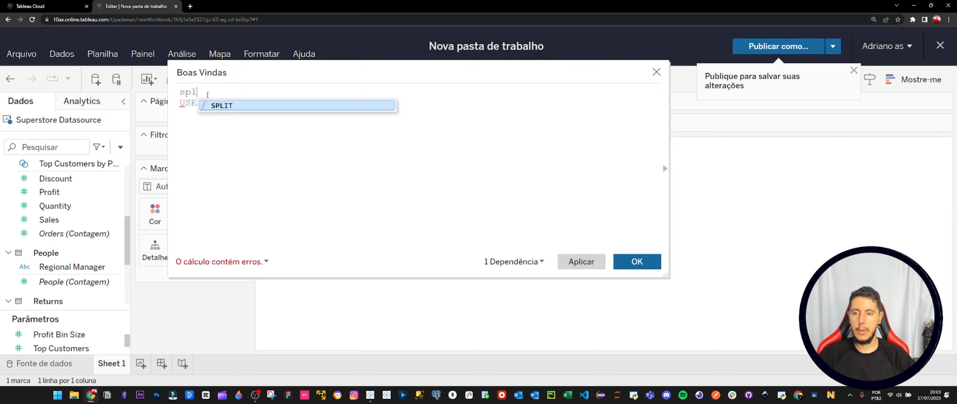
{"action": "key", "text": "Return"}
{"action": "key", "text": "Down"}
{"action": "key", "text": "End"}
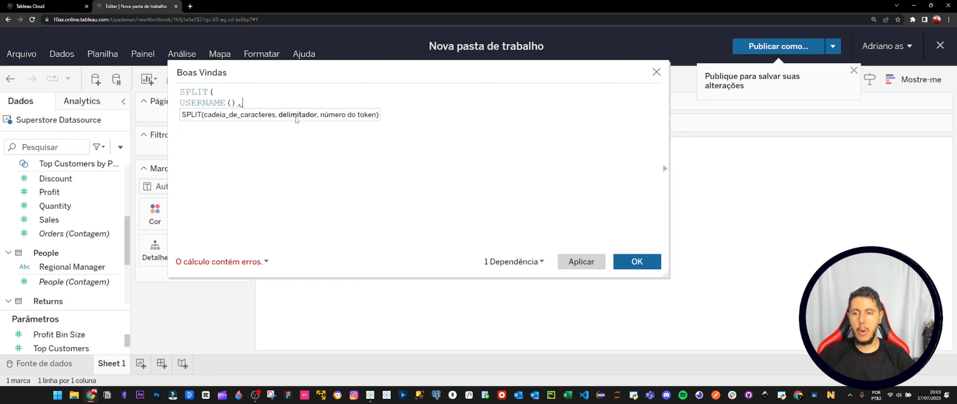
Complete the SPLIT function with the delimiter "." and token number 1, and save the calculation.
{"action": "type", "text": "\"\""}
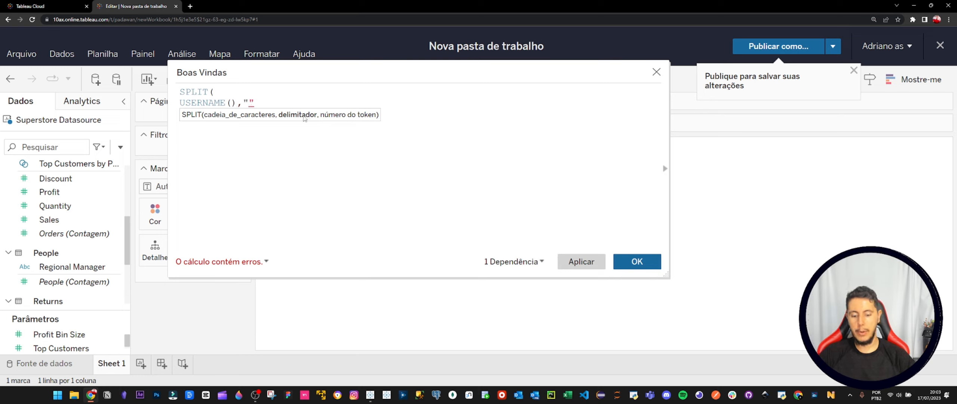
{"action": "type", "text": "."}
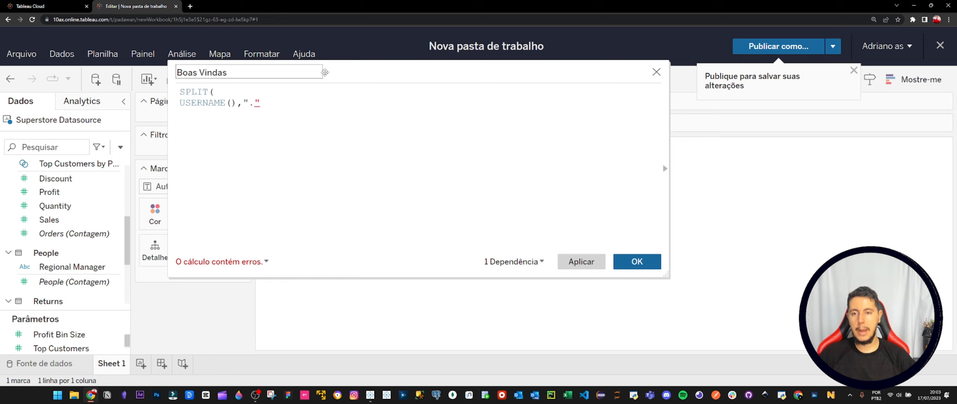
{"action": "left_click_drag", "start_coordinate": [340, 71], "coordinate": [385, 98]}
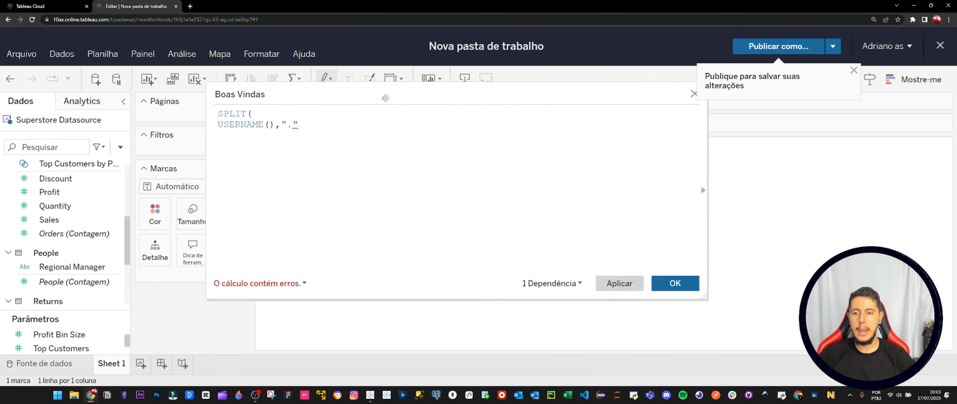
{"action": "left_click", "coordinate": [301, 125]}
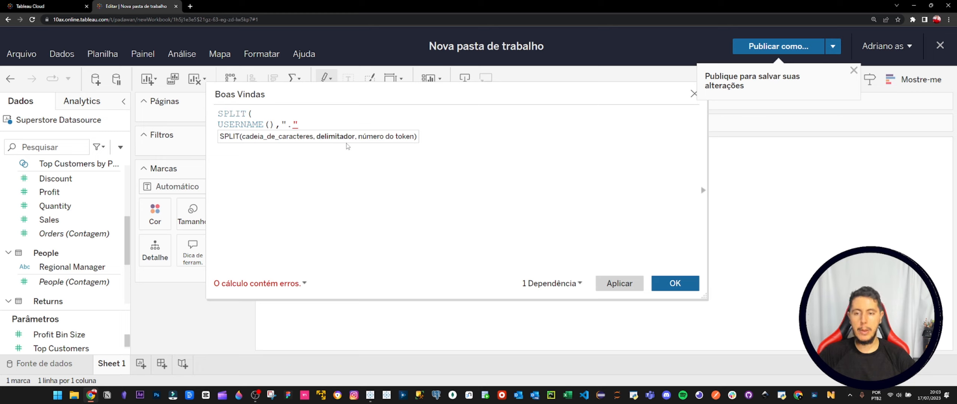
{"action": "type", "text": ",1"}
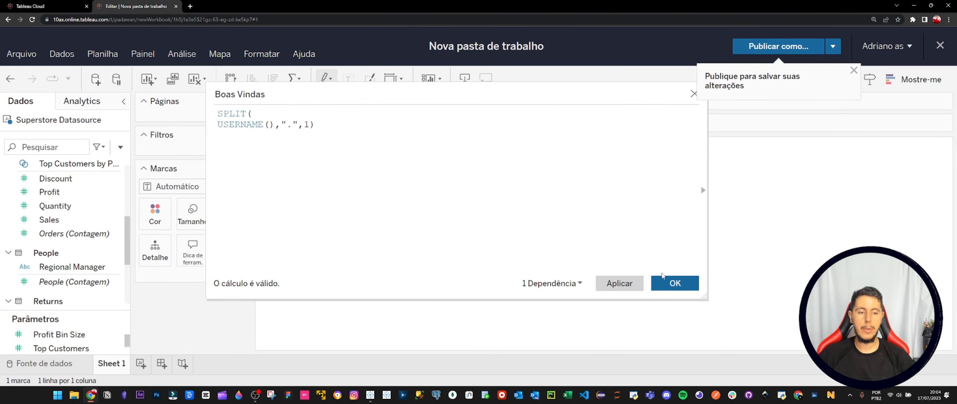
{"action": "left_click", "coordinate": [675, 283]}
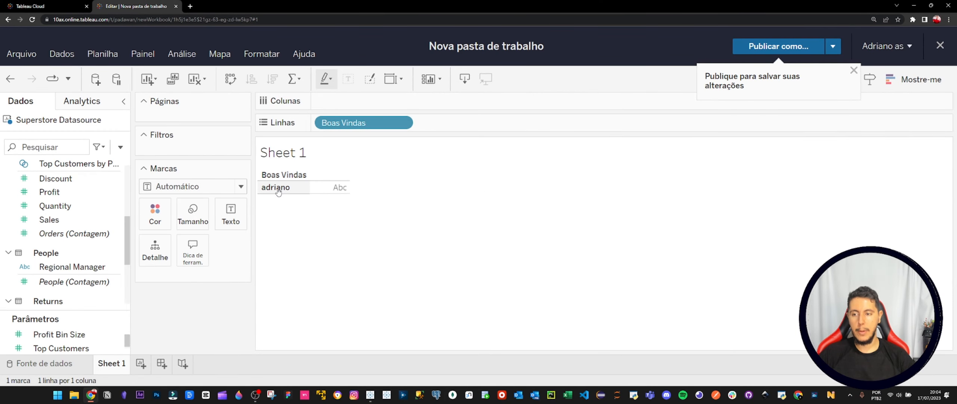
Find the Boas Vindas field by searching for "boas" and join its SPLIT formula onto a single line.
{"action": "left_click", "coordinate": [62, 145]}
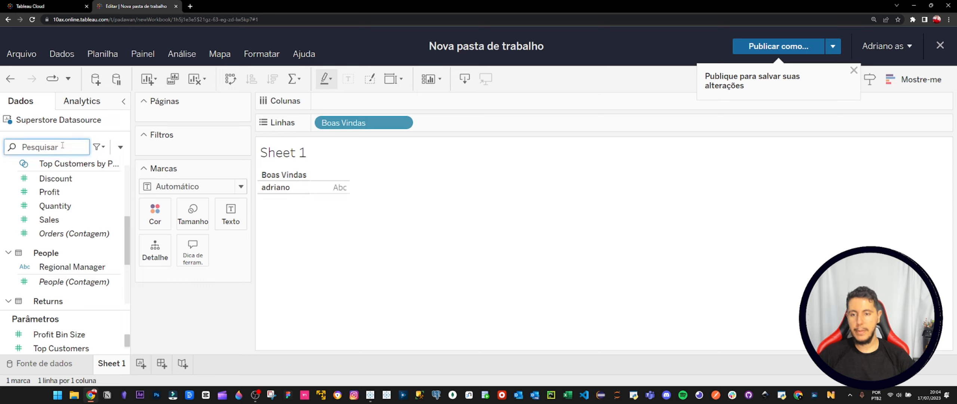
{"action": "type", "text": "boas"}
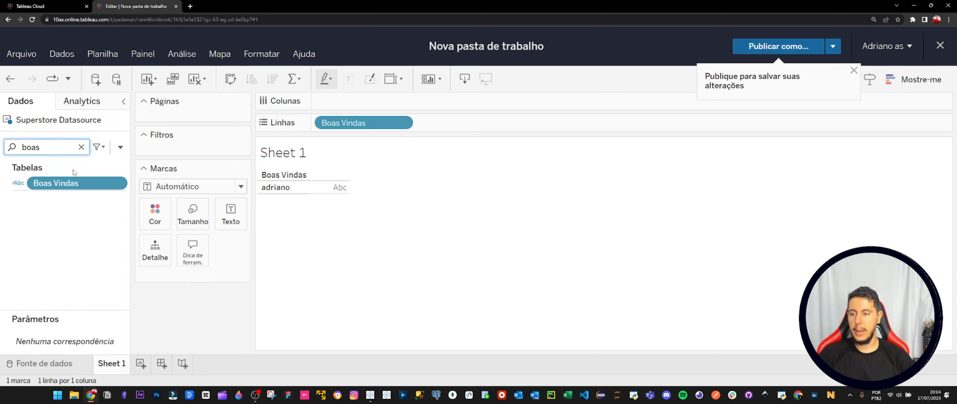
{"action": "right_click", "coordinate": [78, 183]}
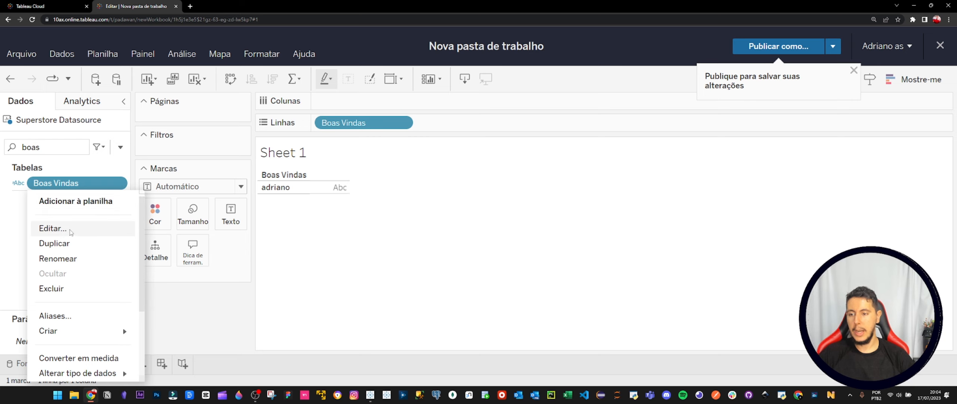
{"action": "left_click", "coordinate": [80, 229]}
{"action": "left_click", "coordinate": [295, 130]}
{"action": "key", "text": "Delete"}
{"action": "left_click", "coordinate": [378, 133]}
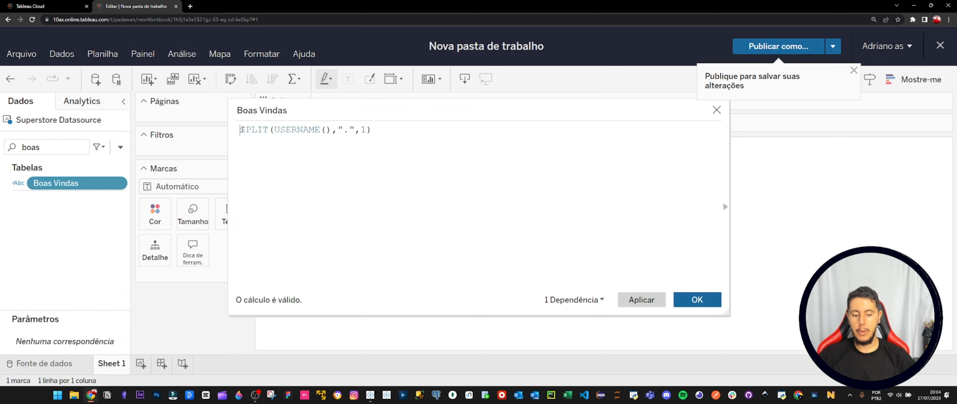
Wrap the formula in PROPER so it reads PROPER(SPLIT(USERNAME(),".",1)), and save the calculation.
{"action": "key", "text": "Return"}
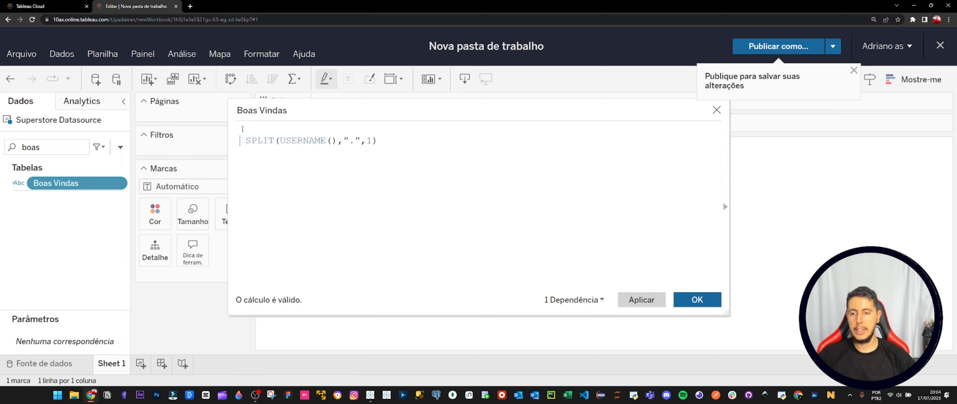
{"action": "type", "text": "PROP"}
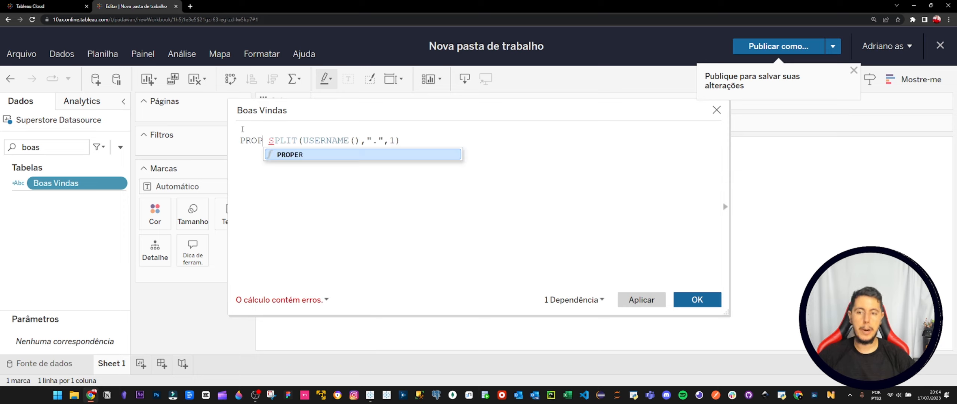
{"action": "key", "text": "Return"}
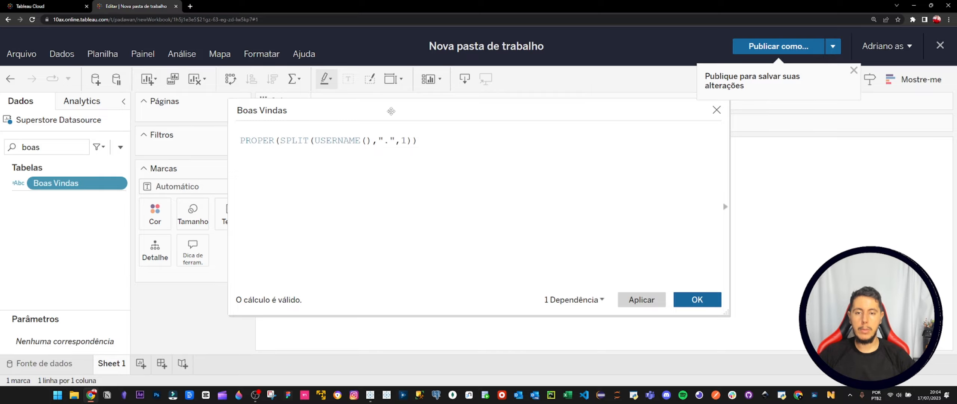
{"action": "left_click_drag", "start_coordinate": [391, 108], "coordinate": [564, 109]}
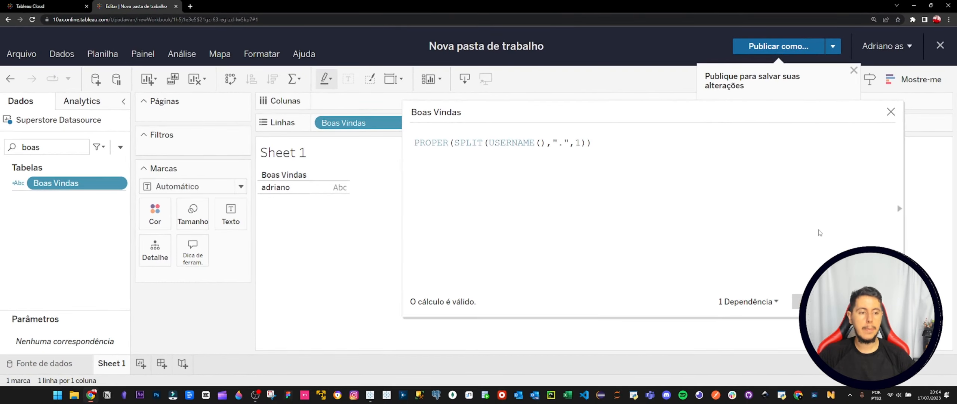
{"action": "left_click", "coordinate": [871, 301]}
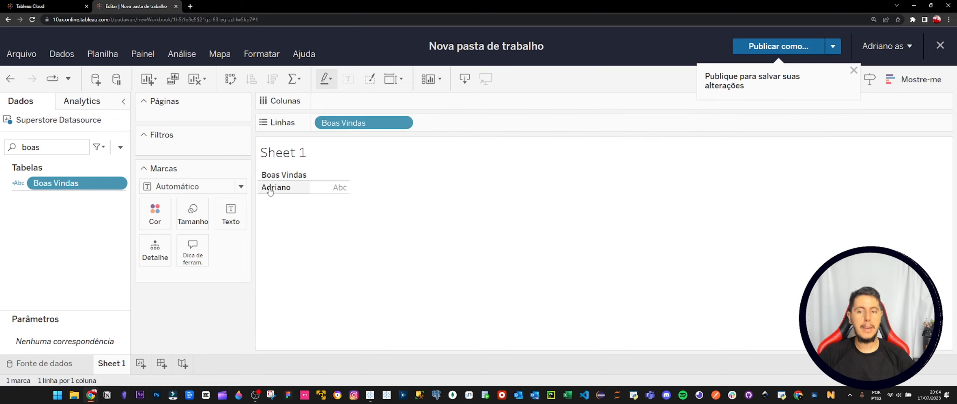
Reopen the Boas Vindas calculation and add an empty quoted string on its own line above the PROPER formula.
{"action": "right_click", "coordinate": [97, 191]}
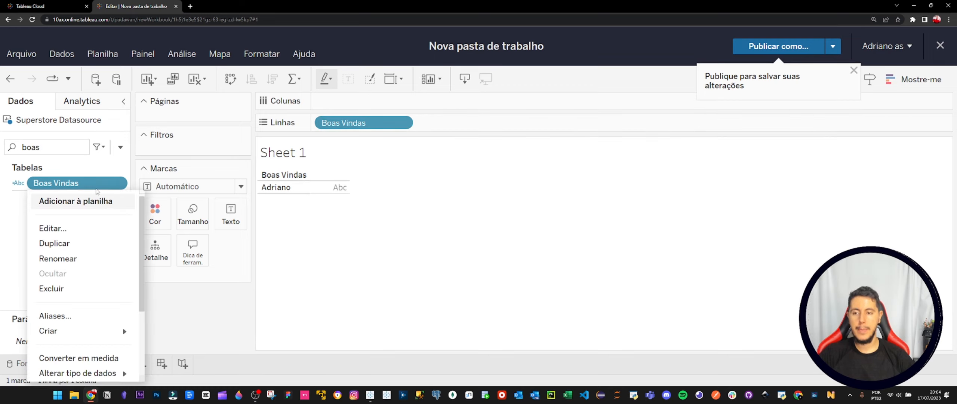
{"action": "left_click", "coordinate": [80, 229]}
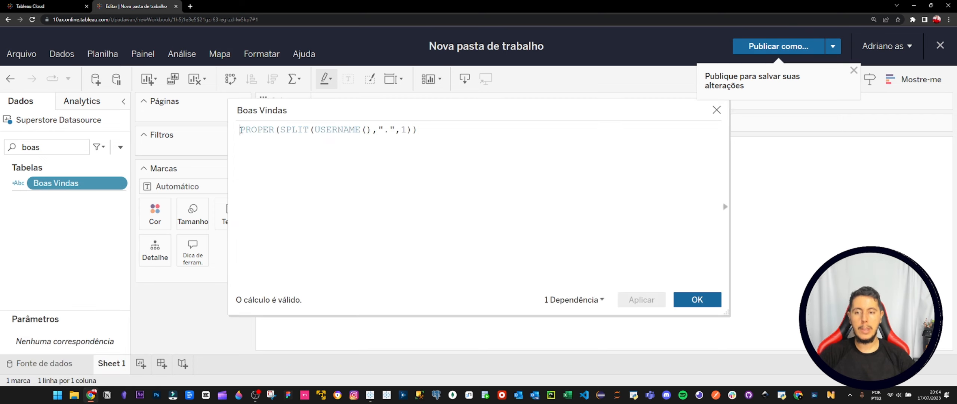
{"action": "key", "text": "Return"}
{"action": "type", "text": "\""}
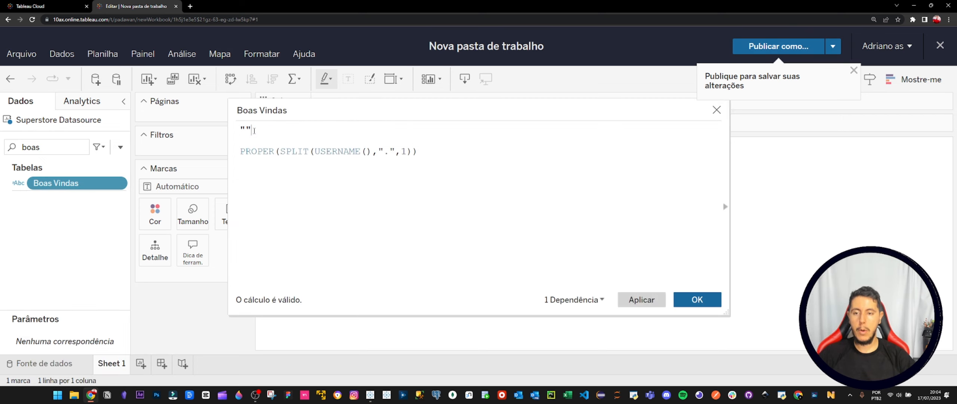
{"action": "type", "text": "seja"}
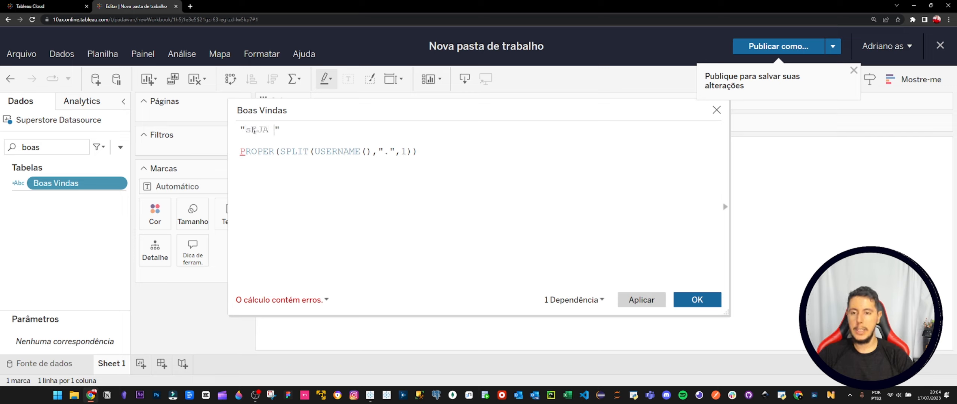
Fill the quotes with "Seja Muito Bem vindo! ", concatenate it with the PROPER formula using +, and save the calculation.
{"action": "key", "text": "BackSpace"}
{"action": "key", "text": "BackSpace"}
{"action": "key", "text": "BackSpace"}
{"action": "key", "text": "BackSpace"}
{"action": "key", "text": "BackSpace"}
{"action": "type", "text": "Sej"}
{"action": "key", "text": "BackSpace"}
{"action": "key", "text": "BackSpace"}
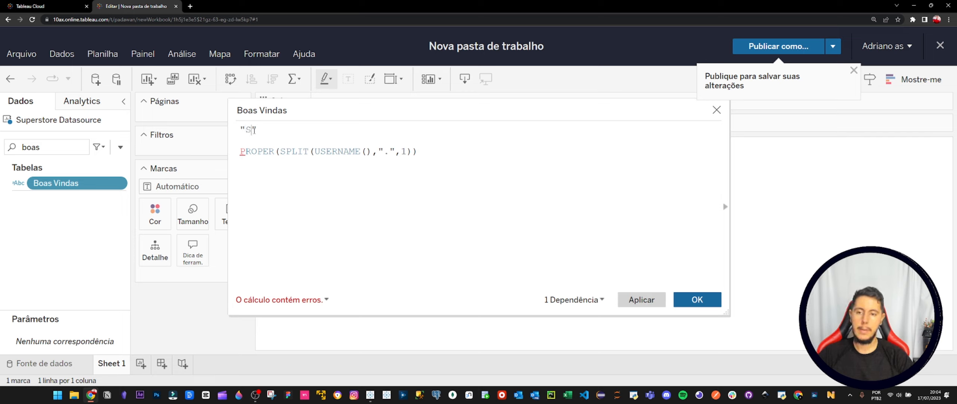
{"action": "type", "text": "eja Mu"}
{"action": "type", "text": "ito Bem"}
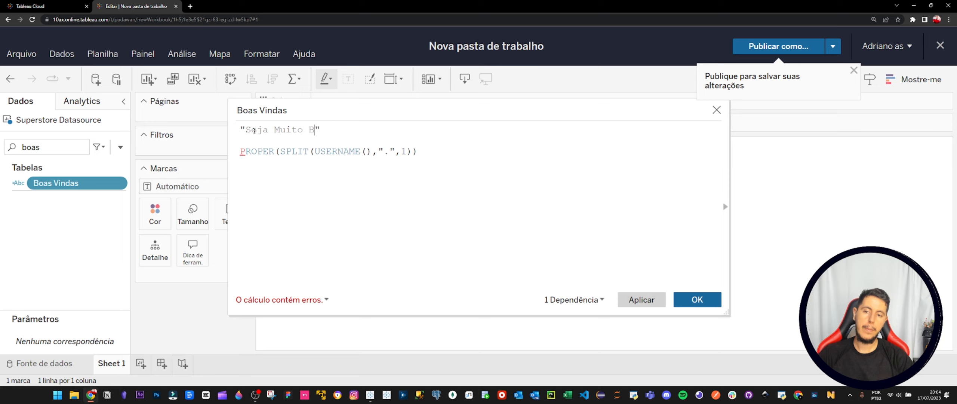
{"action": "type", "text": " vindo!"}
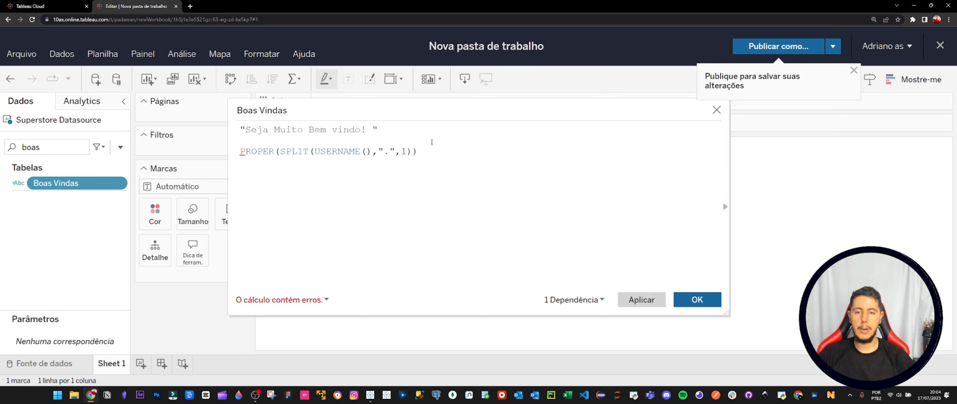
{"action": "key", "text": "Return"}
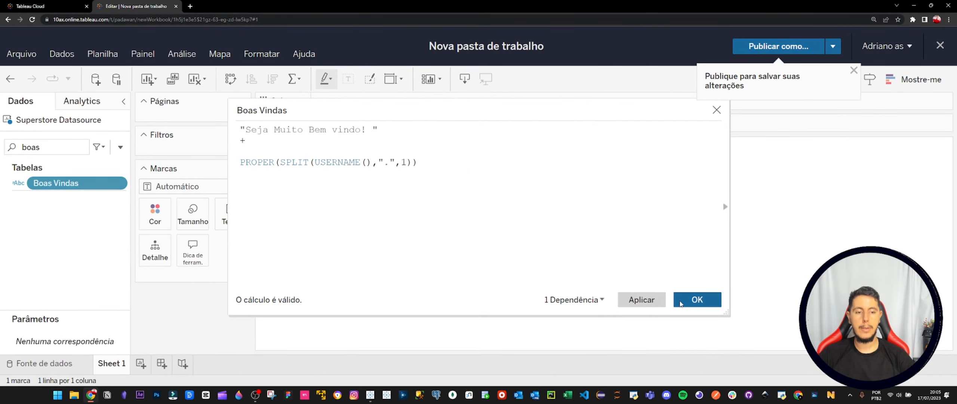
{"action": "left_click", "coordinate": [718, 342]}
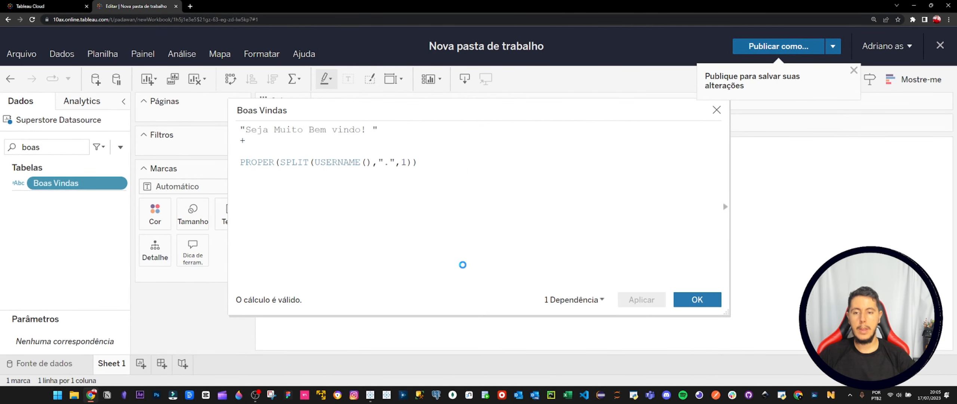
Fit Sheet 1 to the entire view and move Boas Vindas from Linhas to Texto in Marcas.
{"action": "left_click", "coordinate": [403, 80]}
{"action": "left_click", "coordinate": [430, 148]}
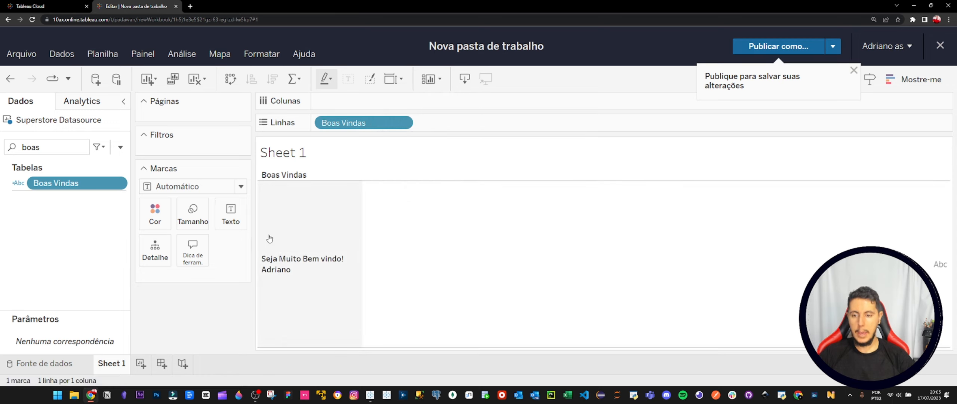
{"action": "left_click", "coordinate": [231, 213]}
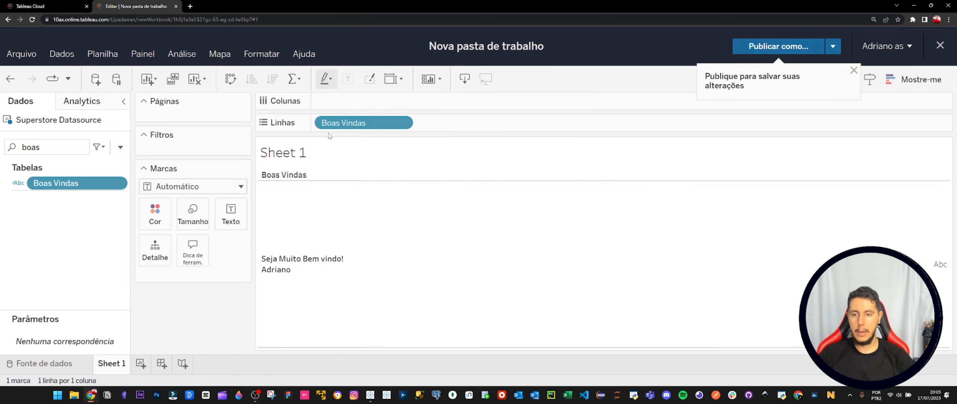
{"action": "left_click_drag", "start_coordinate": [57, 183], "coordinate": [231, 215]}
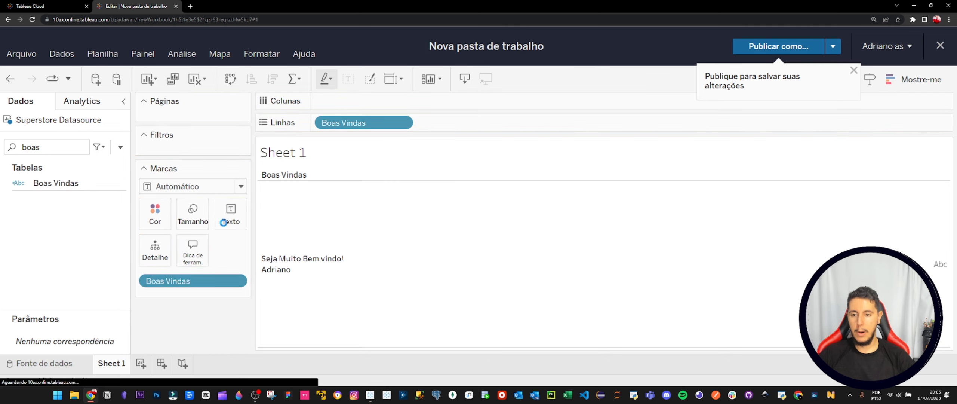
{"action": "left_click_drag", "start_coordinate": [202, 281], "coordinate": [237, 292]}
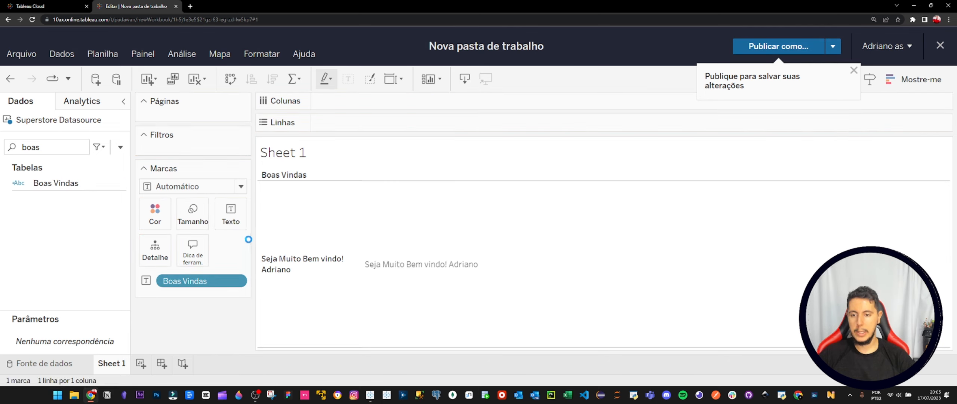
Format the <Boas Vindas> label text as 14 pt bold and apply the change.
{"action": "left_click", "coordinate": [231, 214]}
{"action": "left_click", "coordinate": [363, 214]}
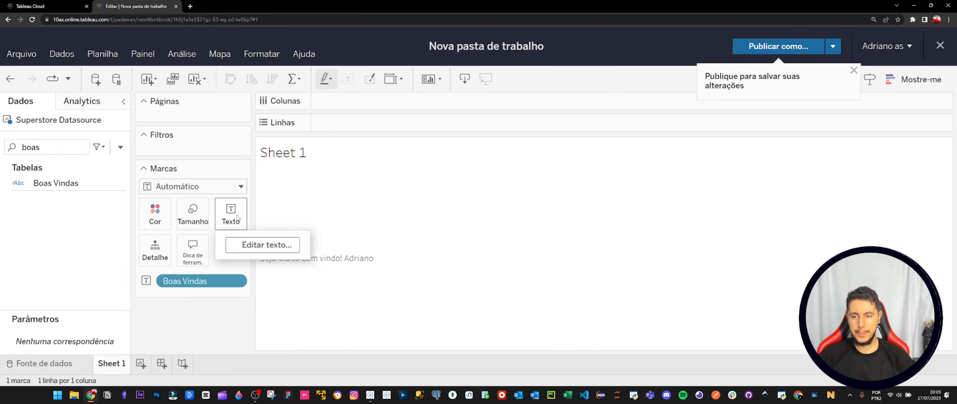
{"action": "left_click", "coordinate": [260, 245]}
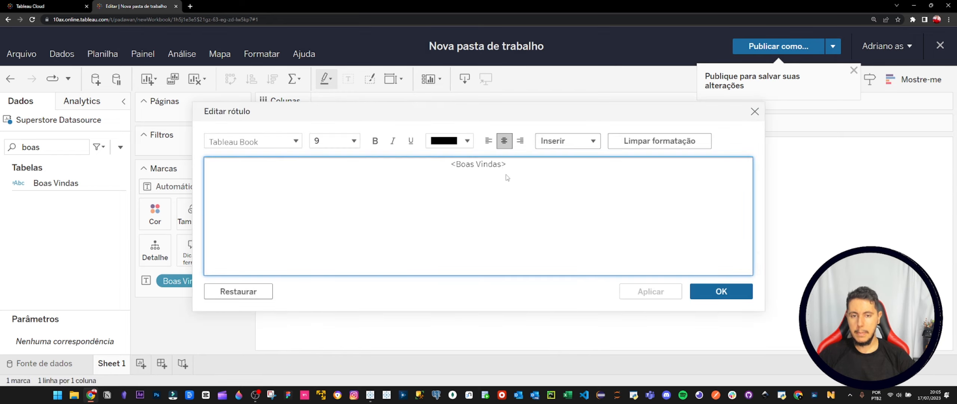
{"action": "left_click_drag", "start_coordinate": [506, 174], "coordinate": [399, 161]}
{"action": "left_click", "coordinate": [335, 141]}
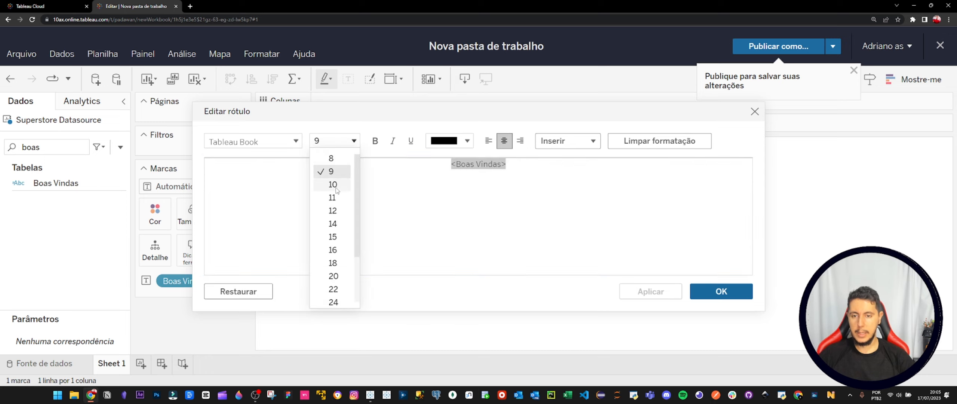
{"action": "left_click", "coordinate": [333, 223]}
{"action": "left_click", "coordinate": [376, 141]}
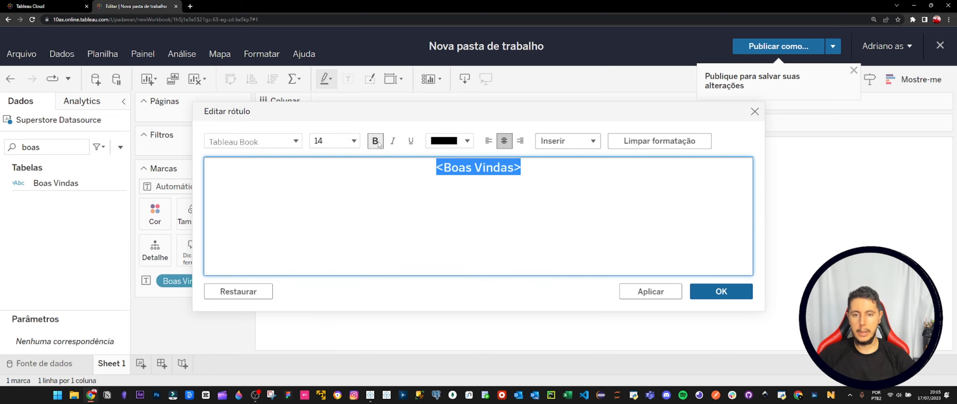
{"action": "left_click", "coordinate": [716, 293]}
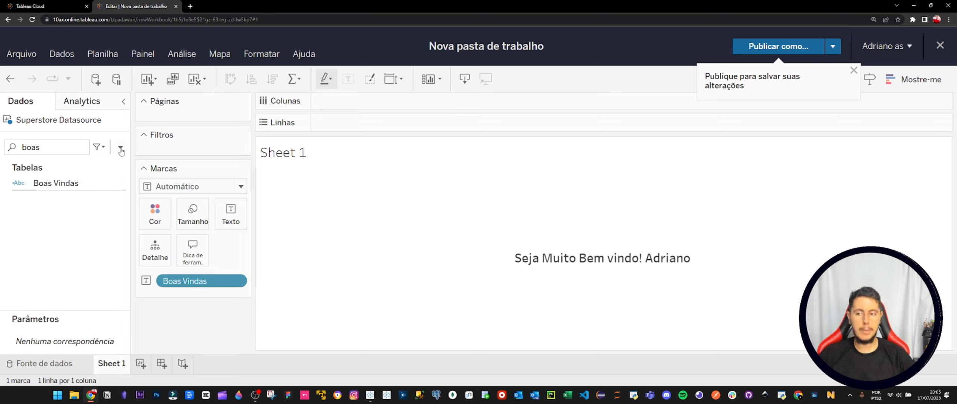
Rename Sheet 1 to Boas Vindas and add a new worksheet.
{"action": "double_click", "coordinate": [121, 366]}
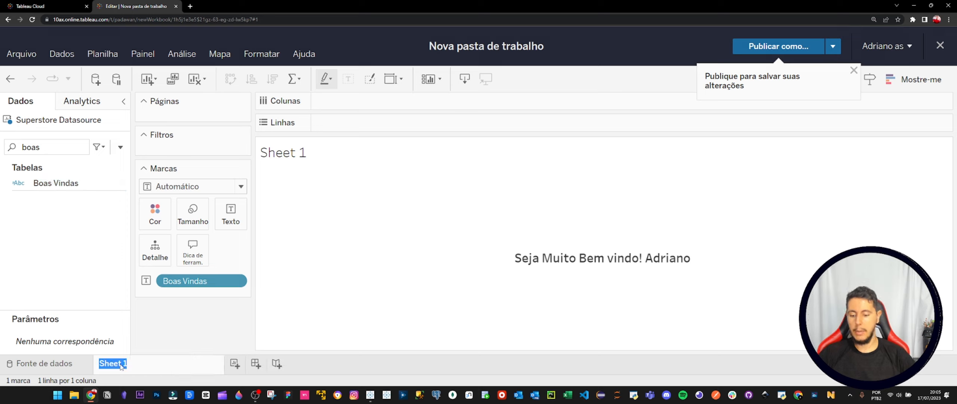
{"action": "type", "text": "Boas Vindas"}
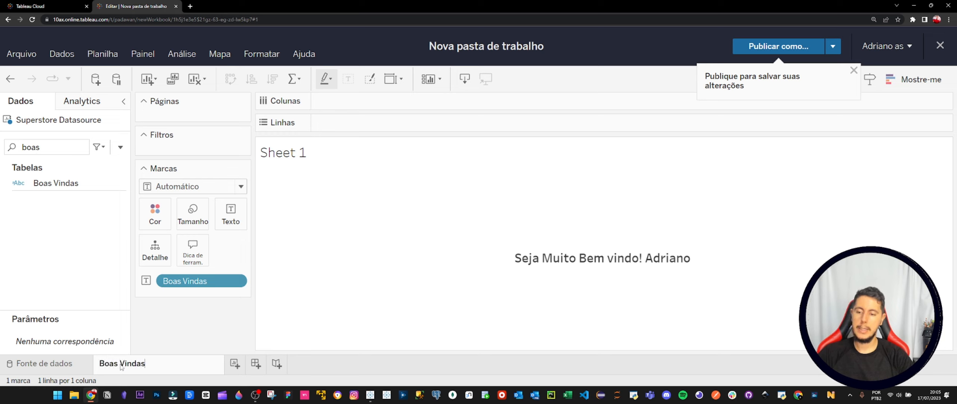
{"action": "key", "text": "Return"}
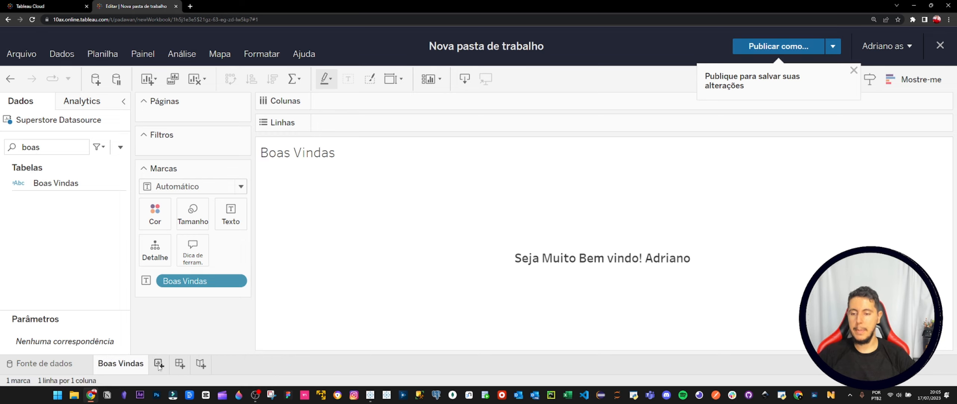
{"action": "key", "text": "ctrl+m"}
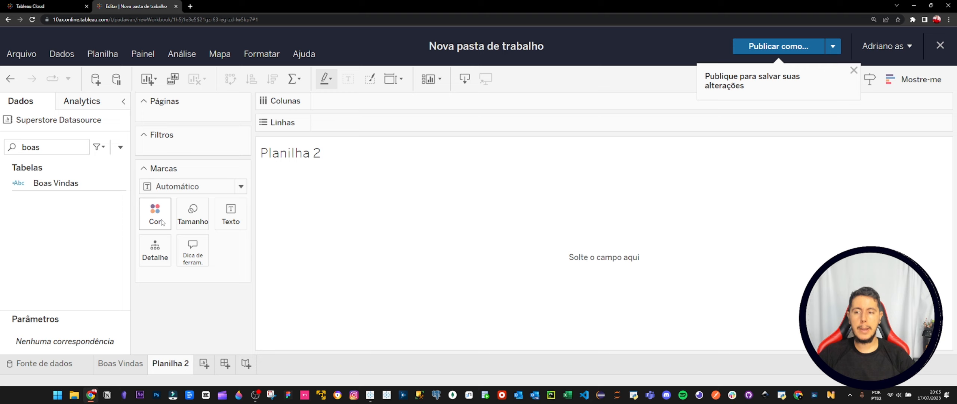
Create a new calculated field named Hora do Dia.
{"action": "left_click", "coordinate": [121, 147]}
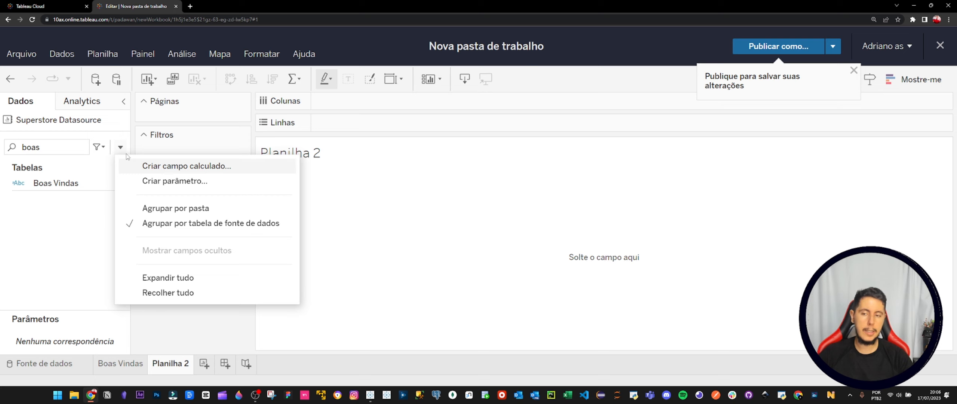
{"action": "left_click", "coordinate": [166, 167]}
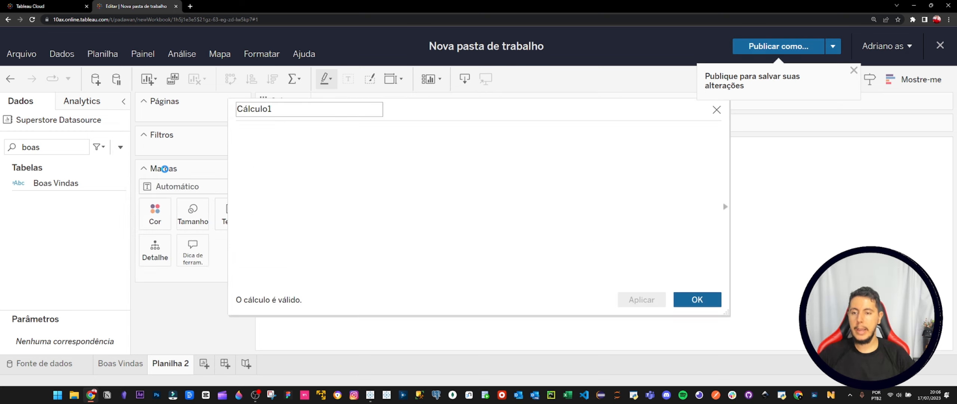
{"action": "double_click", "coordinate": [262, 110]}
{"action": "type", "text": "H"}
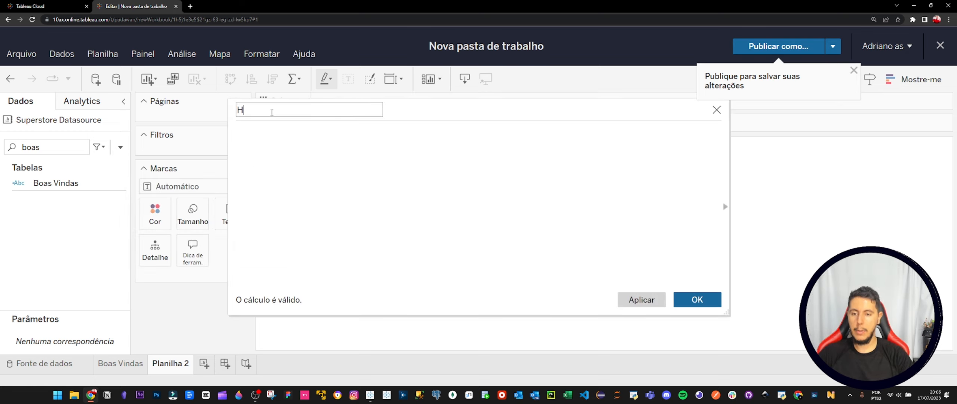
{"action": "type", "text": "ora do Dia"}
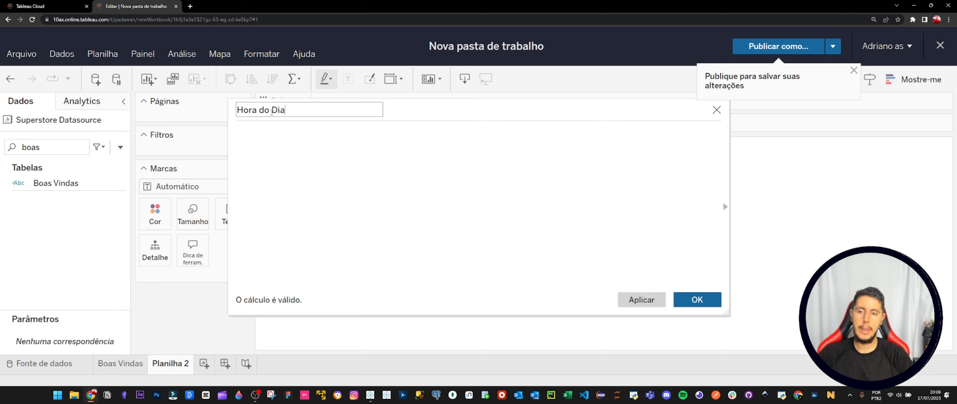
Enter NOW() as the Hora do Dia formula and save the calculation.
{"action": "left_click", "coordinate": [322, 133]}
{"action": "type", "text": "now"}
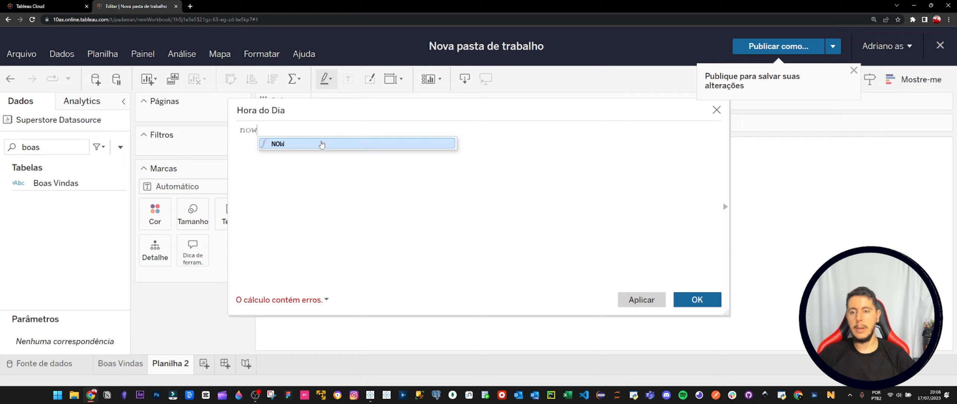
{"action": "left_click", "coordinate": [321, 144]}
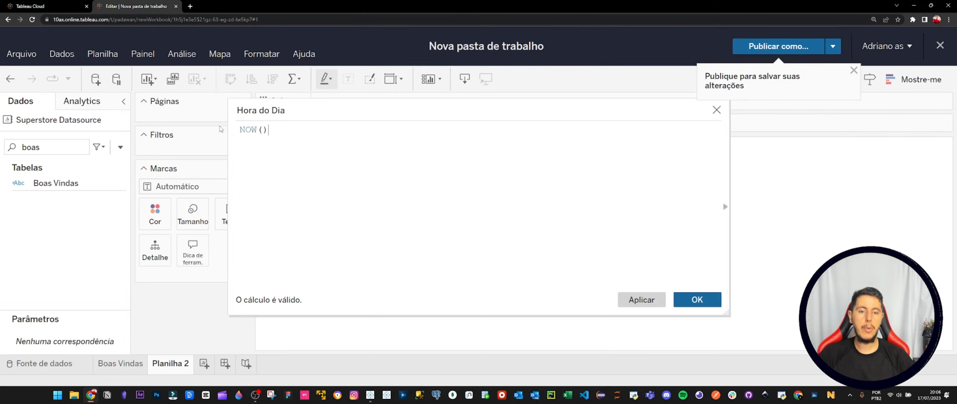
{"action": "left_click", "coordinate": [697, 299]}
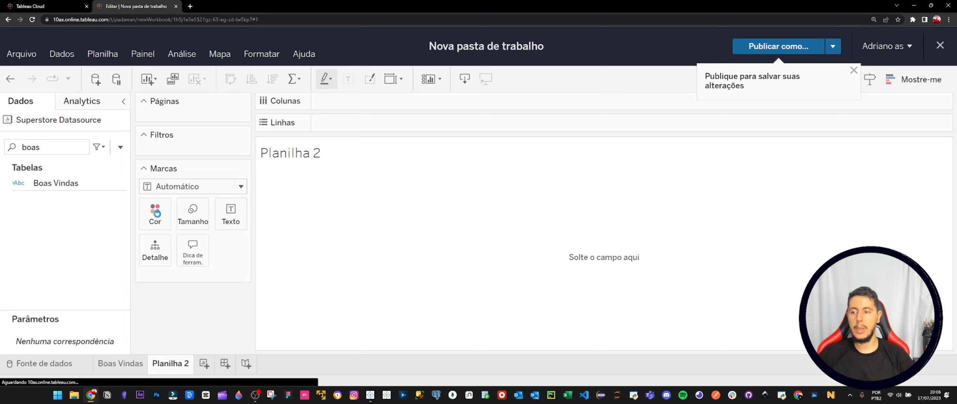
Search the data fields for "hora" and place Hora do Dia on Linhas in Planilha 2.
{"action": "double_click", "coordinate": [42, 146]}
{"action": "type", "text": "hora"}
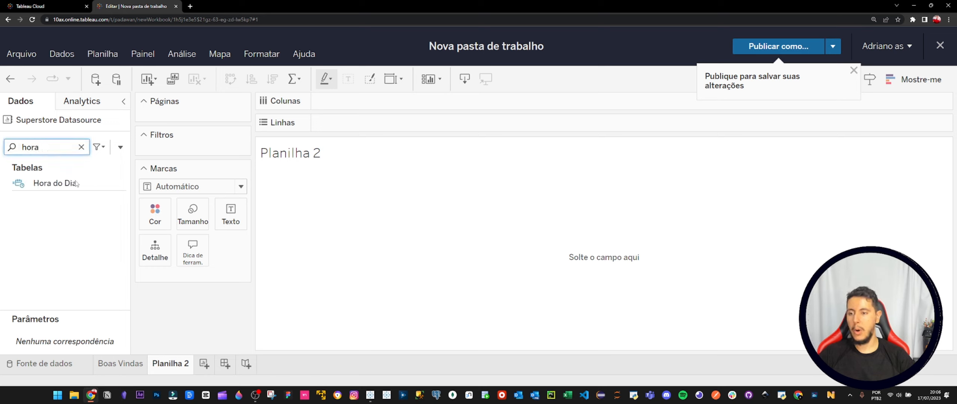
{"action": "left_click_drag", "start_coordinate": [76, 183], "coordinate": [400, 125]}
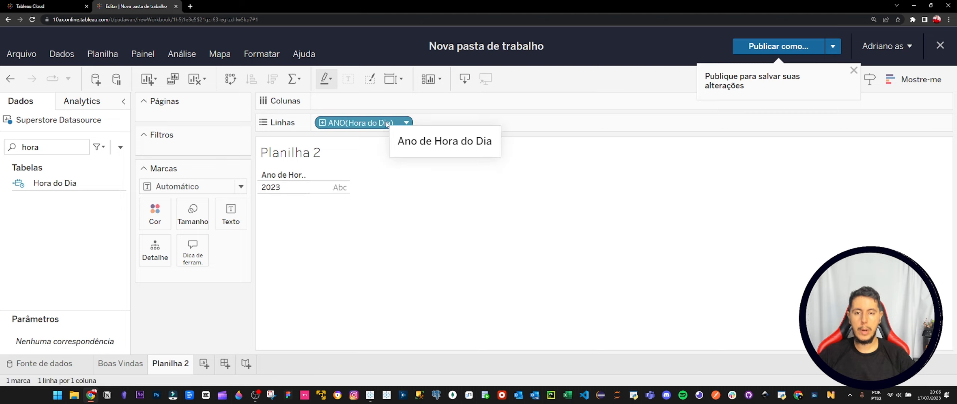
Change Hora do Dia on Linhas from year to exact date (Data exata).
{"action": "left_click", "coordinate": [407, 122]}
{"action": "key", "text": "ctrl+minus"}
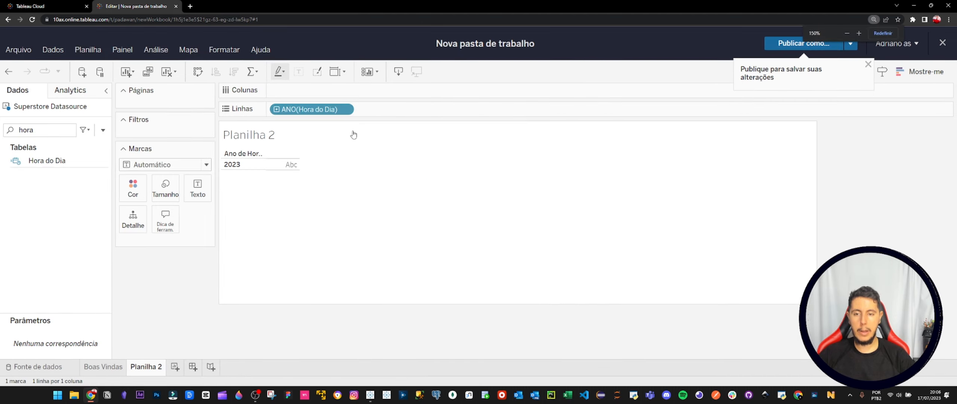
{"action": "left_click", "coordinate": [349, 111]}
{"action": "scroll", "coordinate": [336, 262], "scroll_direction": "down", "scroll_amount": 5}
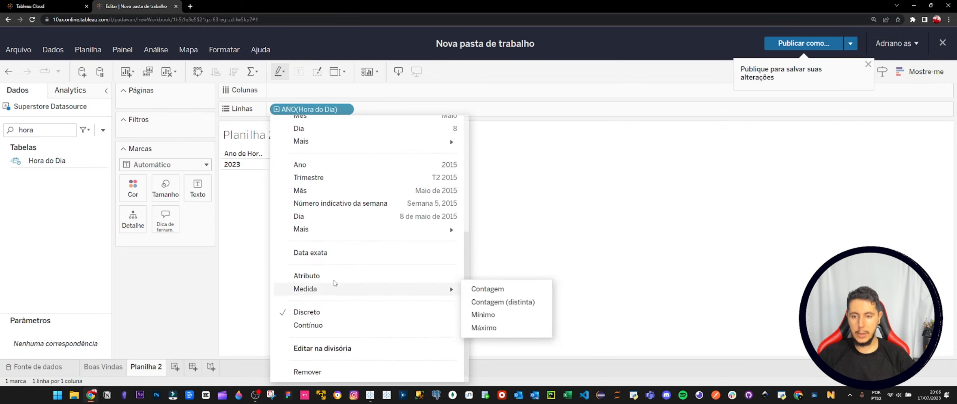
{"action": "left_click", "coordinate": [325, 253]}
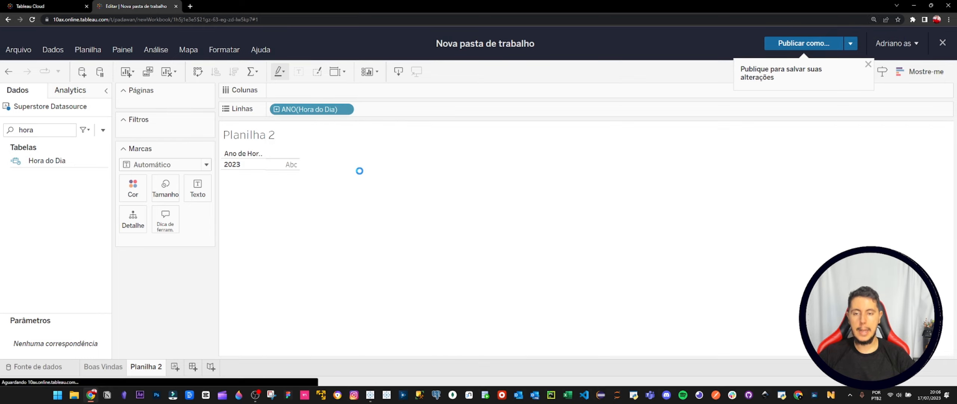
Change Hora do Dia on Linhas from continuous to discrete (Discreto).
{"action": "left_click", "coordinate": [347, 110]}
{"action": "scroll", "coordinate": [373, 252], "scroll_direction": "down", "scroll_amount": 5}
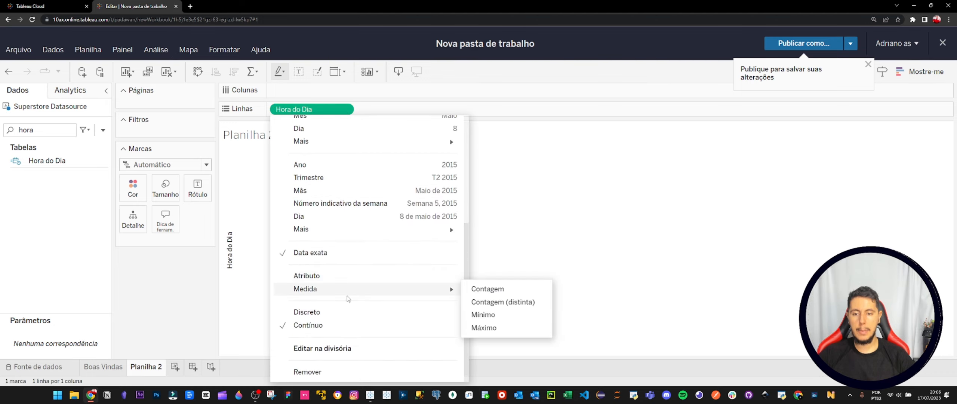
{"action": "left_click", "coordinate": [307, 312]}
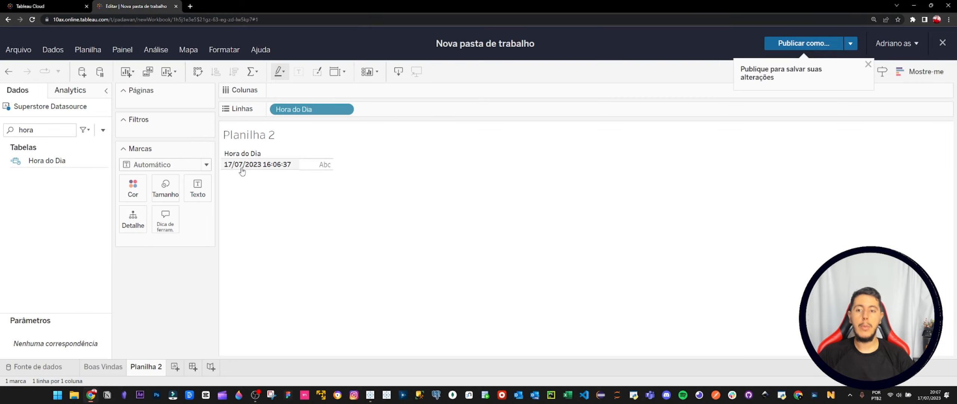
Open the Hora do Dia calculation for editing, enlarge the page display and place the editor beside the table.
{"action": "right_click", "coordinate": [70, 162]}
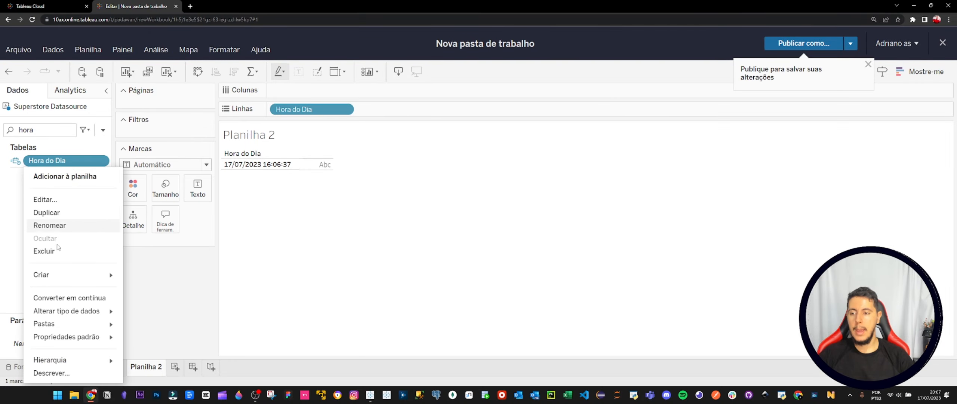
{"action": "left_click", "coordinate": [50, 198]}
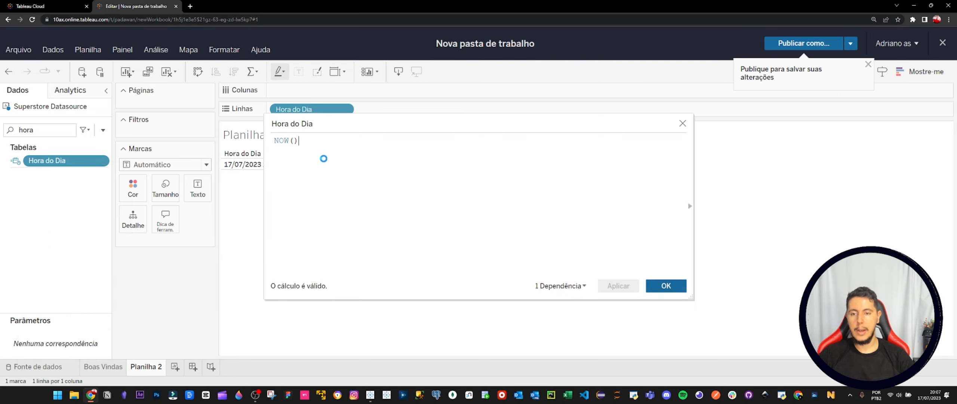
{"action": "left_click_drag", "start_coordinate": [428, 124], "coordinate": [572, 125]}
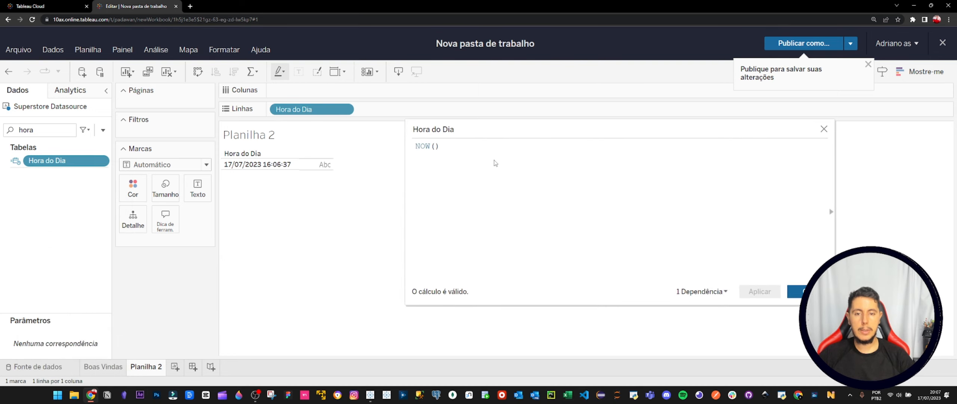
{"action": "key", "text": "ctrl+plus"}
{"action": "key", "text": "ctrl+plus"}
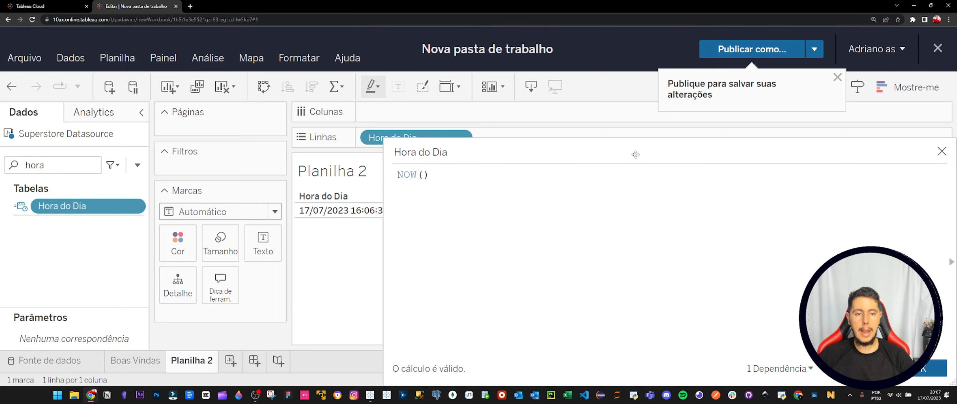
{"action": "key", "text": "ctrl+minus"}
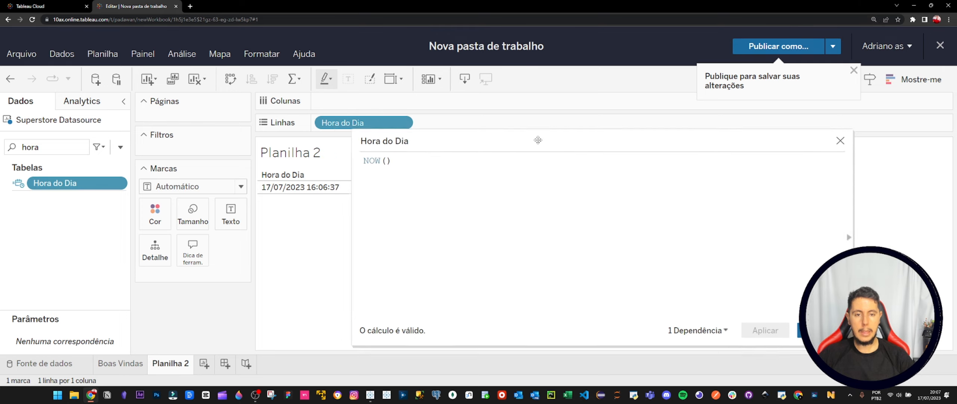
{"action": "left_click_drag", "start_coordinate": [513, 133], "coordinate": [598, 144]}
Wrap NOW() in the RIGHT function with 8 characters in the Hora do Dia formula.
{"action": "key", "text": "Return"}
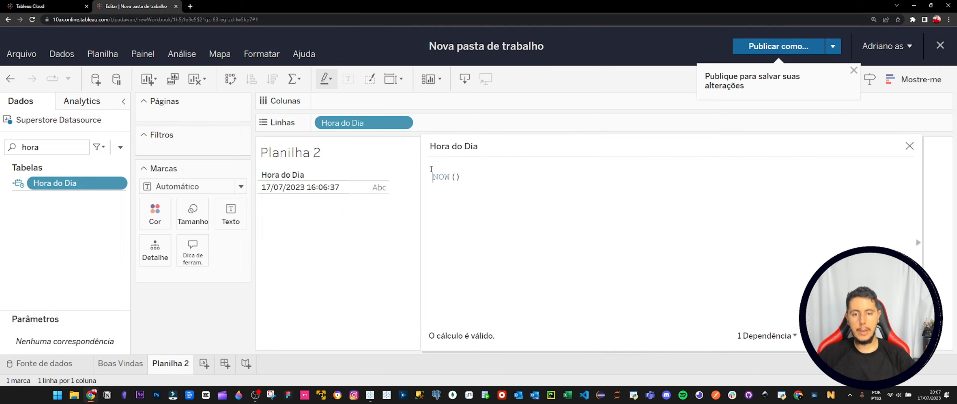
{"action": "type", "text": "RIGHT("}
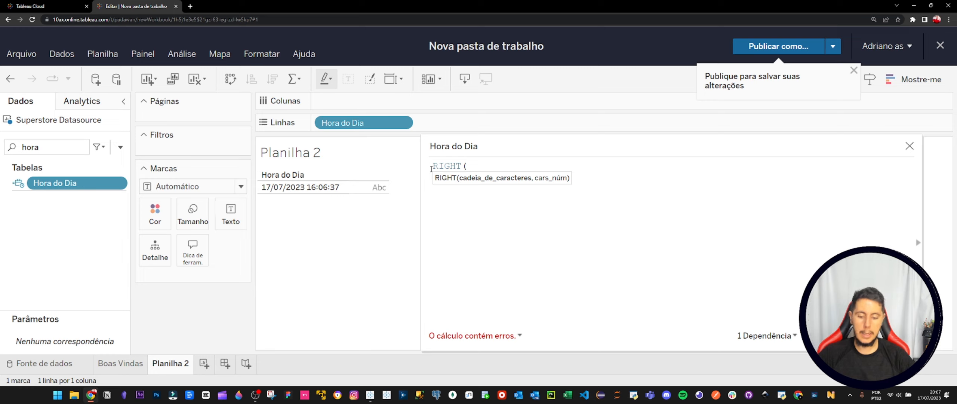
{"action": "key", "text": "Return"}
{"action": "type", "text": "NOW()"}
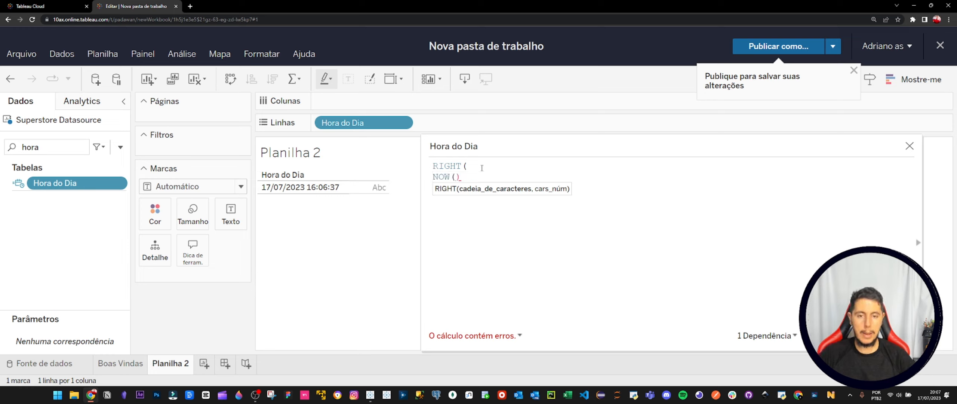
{"action": "type", "text": ","}
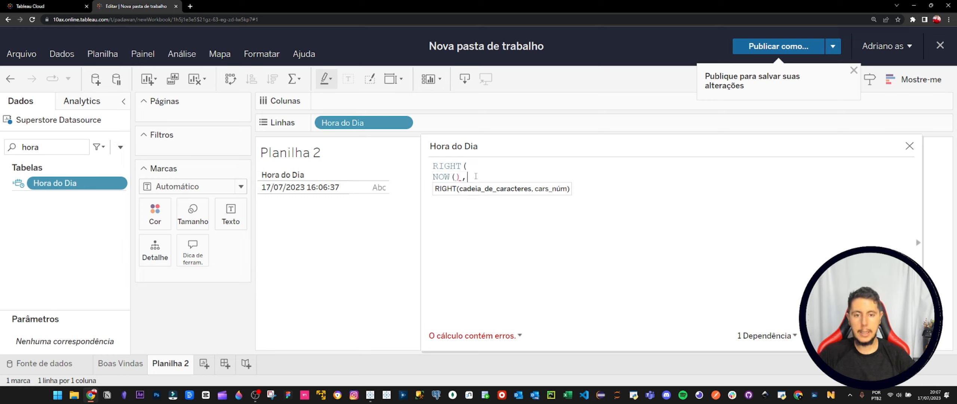
{"action": "type", "text": "8"}
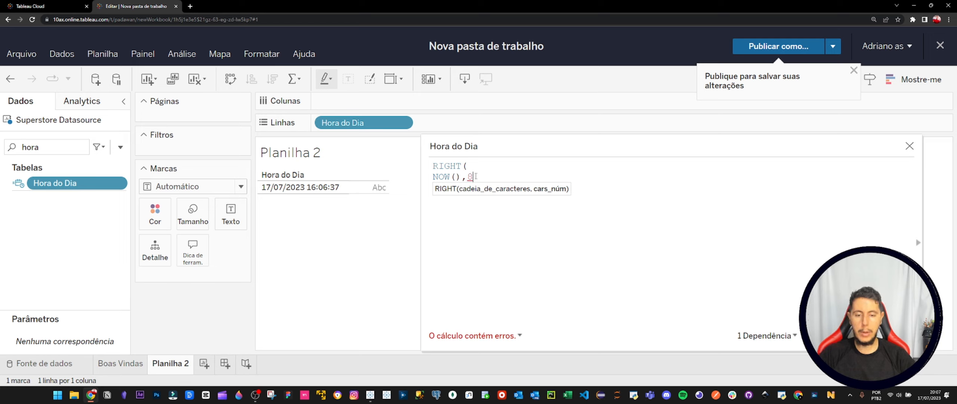
{"action": "type", "text": ")"}
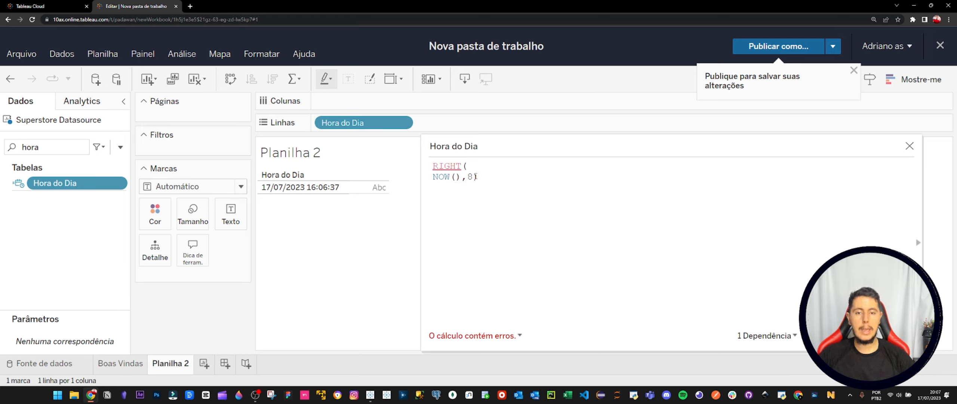
Check the formula error, convert NOW() to text so the formula reads RIGHT(STR(NOW()),8) on one line, and apply it.
{"action": "left_click", "coordinate": [464, 339]}
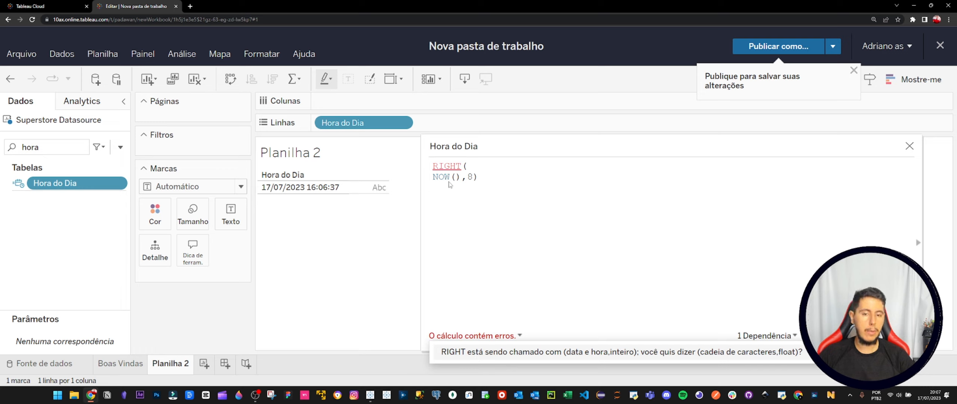
{"action": "left_click", "coordinate": [480, 165]}
{"action": "type", "text": "STR"}
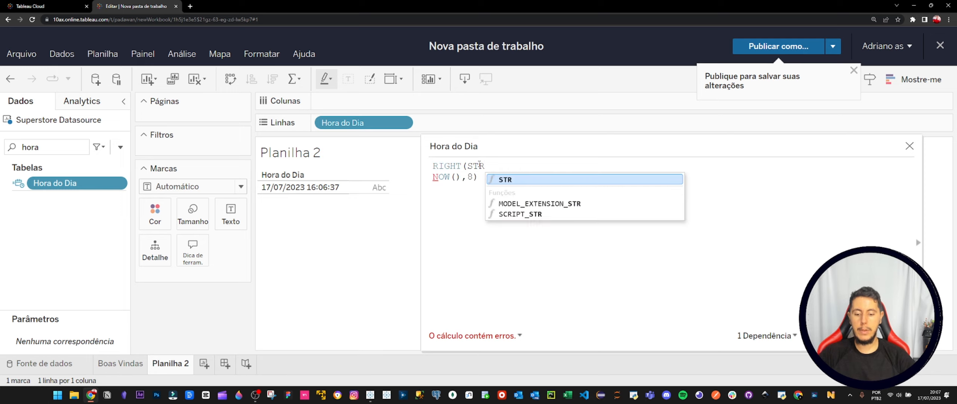
{"action": "key", "text": "Escape"}
{"action": "type", "text": "("}
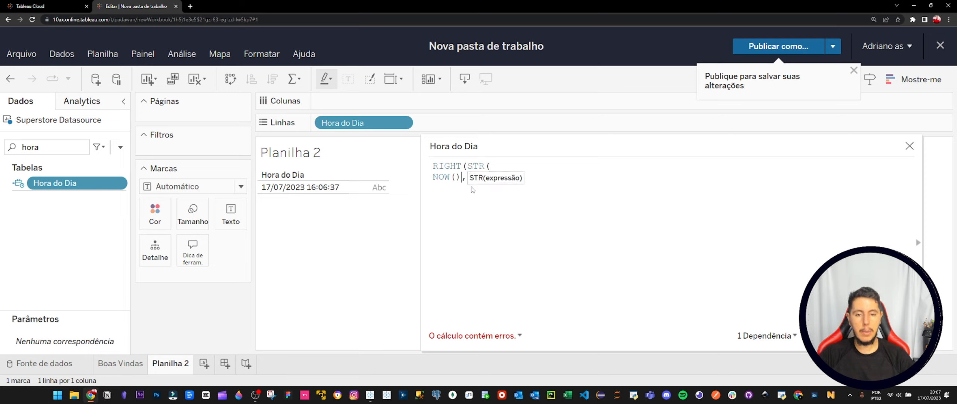
{"action": "type", "text": ")"}
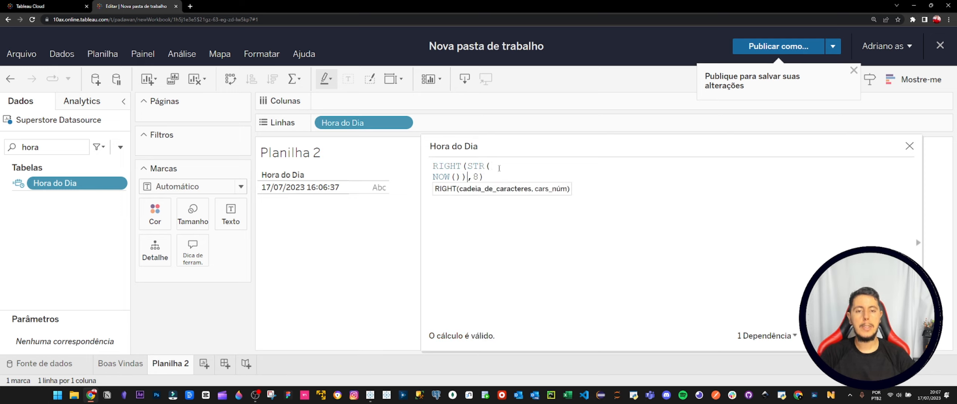
{"action": "left_click", "coordinate": [497, 166]}
{"action": "key", "text": "Delete"}
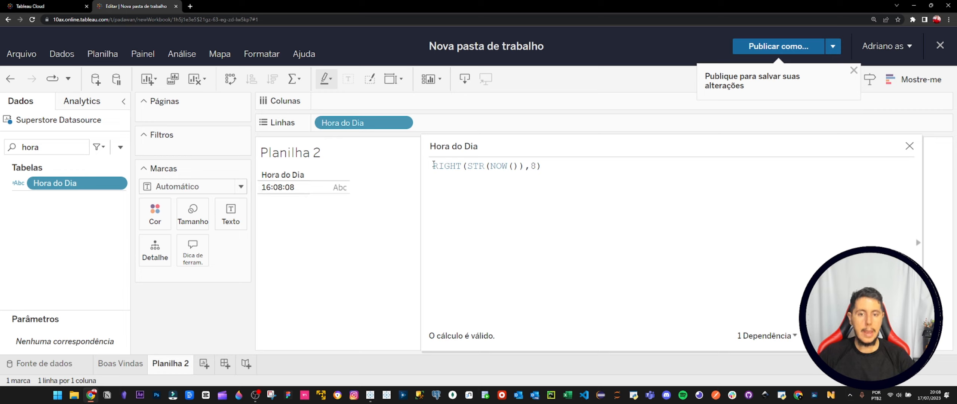
Wrap the RIGHT expression in SPLIT with ":" as the delimiter and token number 1, separating the arguments with commas.
{"action": "key", "text": "Return"}
{"action": "type", "text": "S"}
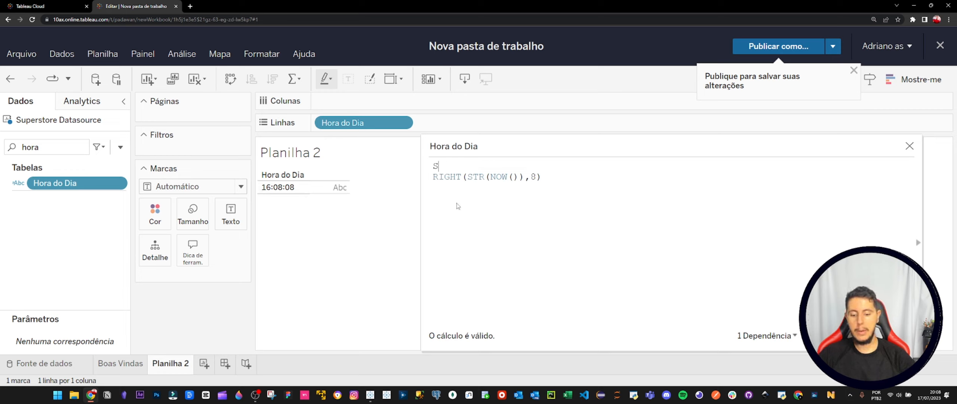
{"action": "type", "text": "PLIT("}
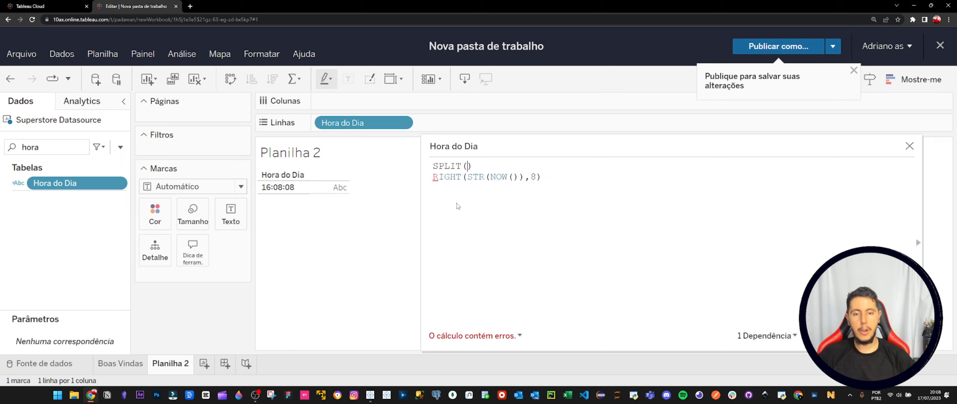
{"action": "key", "text": "Down"}
{"action": "key", "text": "End"}
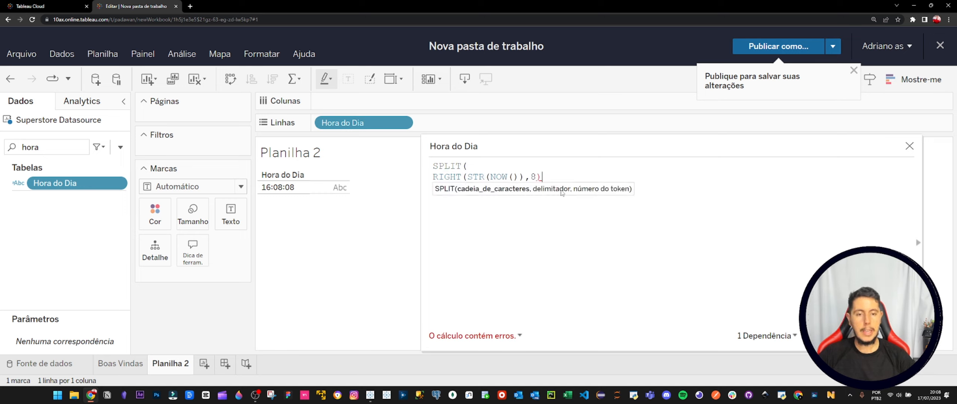
{"action": "type", "text": ";\""}
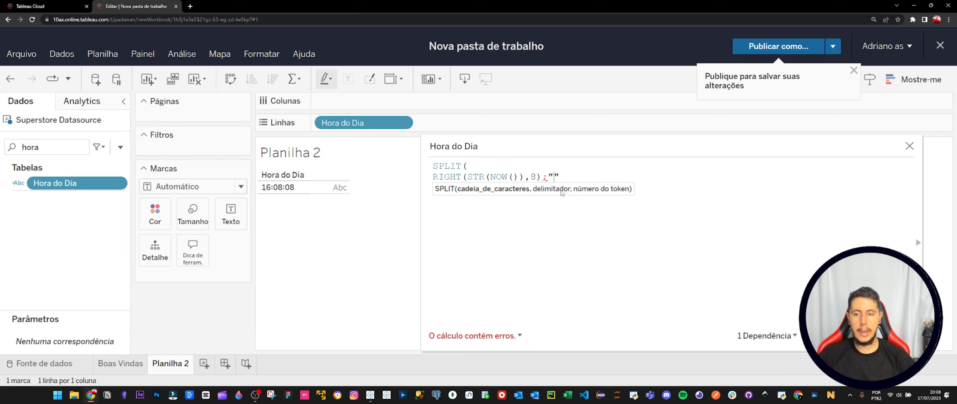
{"action": "type", "text": ":"}
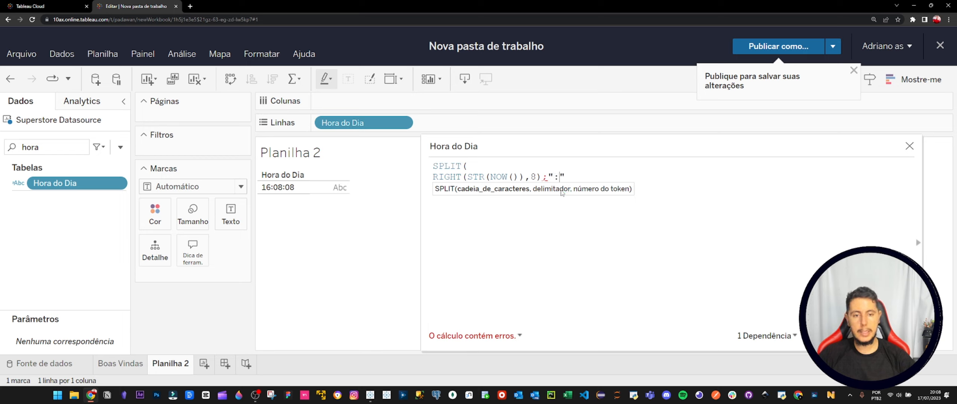
{"action": "type", "text": "\",1)"}
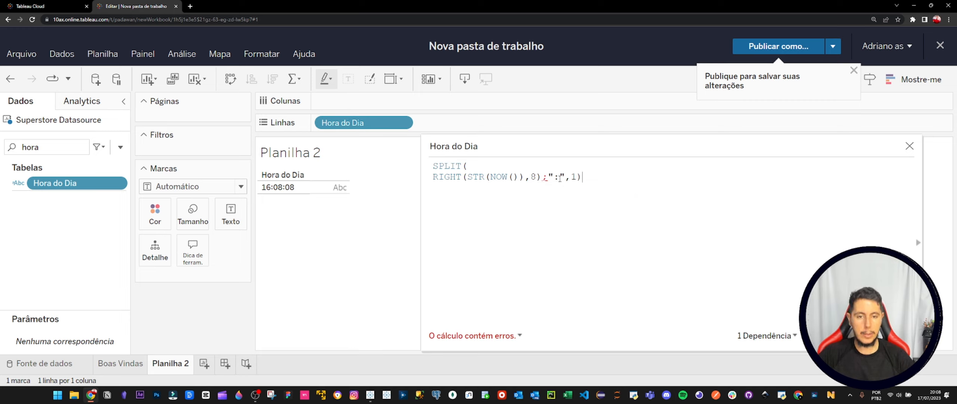
{"action": "left_click", "coordinate": [546, 177]}
{"action": "key", "text": "BackSpace"}
{"action": "type", "text": ","}
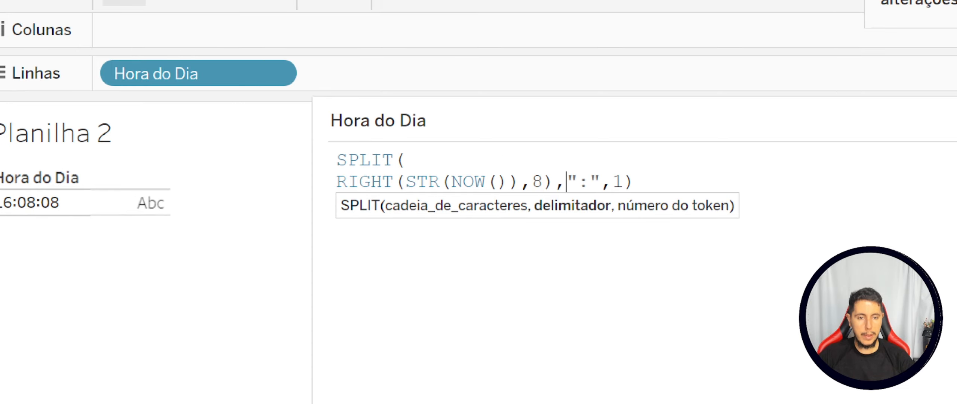
{"action": "left_click_drag", "start_coordinate": [576, 162], "coordinate": [590, 197]}
{"action": "left_click_drag", "start_coordinate": [12, 195], "coordinate": [23, 214]}
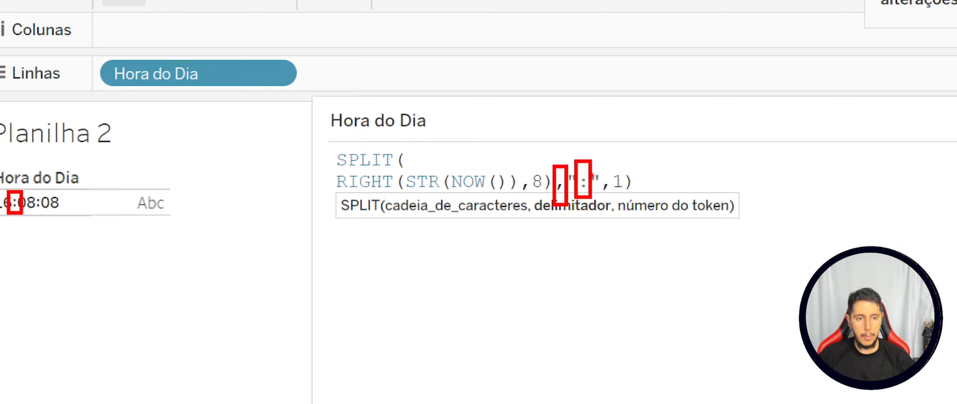
{"action": "mouse_move", "coordinate": [615, 167]}
{"action": "left_mouse_down"}
{"action": "mouse_move", "coordinate": [611, 175]}
{"action": "mouse_move", "coordinate": [621, 167]}
{"action": "left_mouse_up"}
{"action": "key", "text": "Escape"}
Join the formula on one line as SPLIT(RIGHT(STR(NOW()),8),":",1) and apply it.
{"action": "left_click", "coordinate": [523, 162]}
{"action": "key", "text": "Delete"}
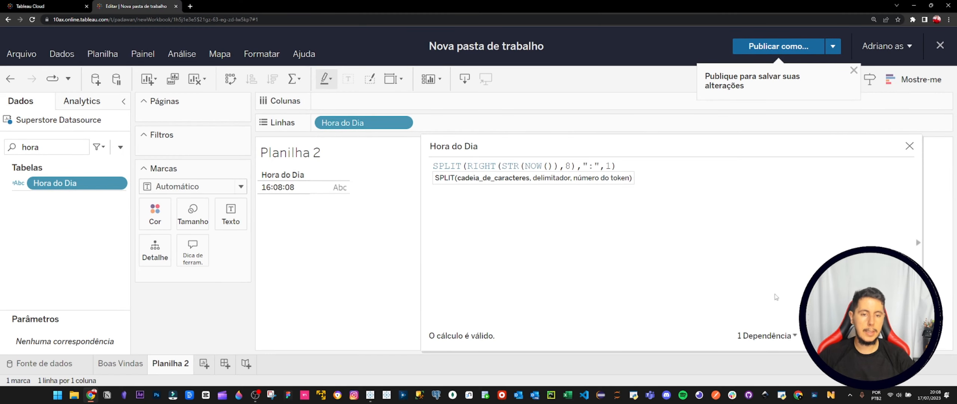
{"action": "left_click", "coordinate": [840, 335]}
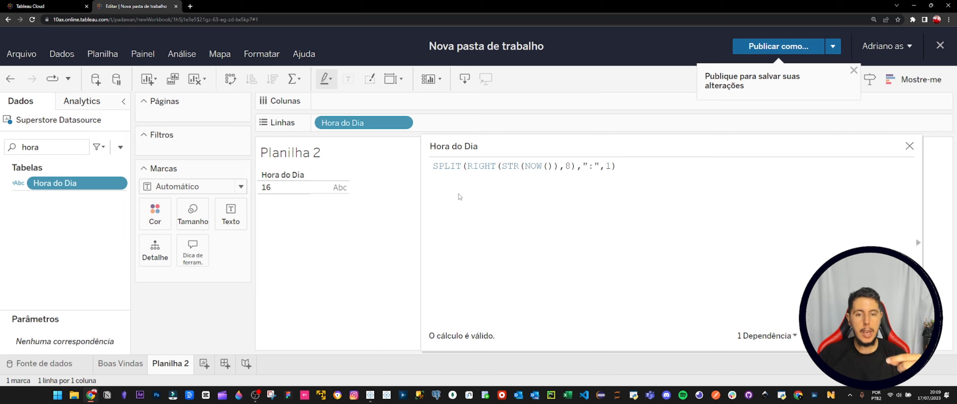
Wrap the SPLIT expression in INT and keep the whole Hora do Dia formula on one line.
{"action": "key", "text": "Return"}
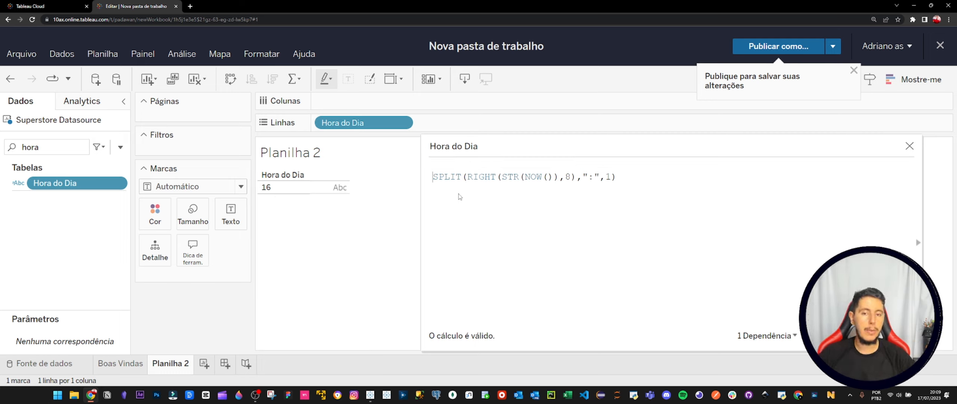
{"action": "type", "text": "INT "}
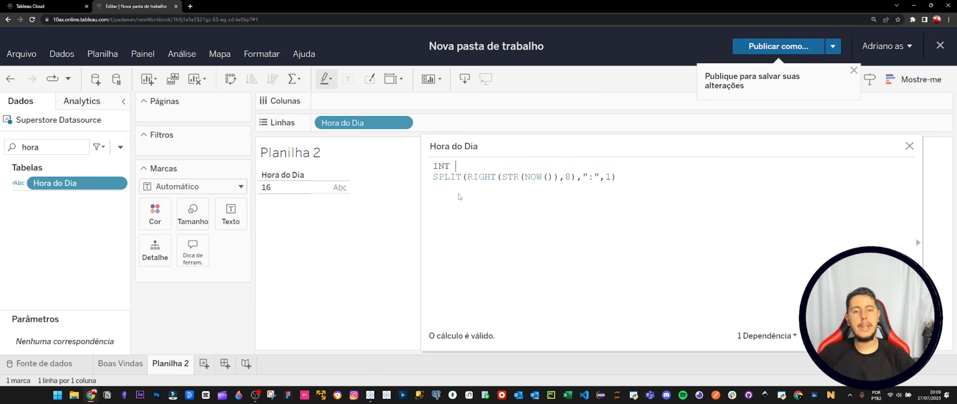
{"action": "type", "text": "("}
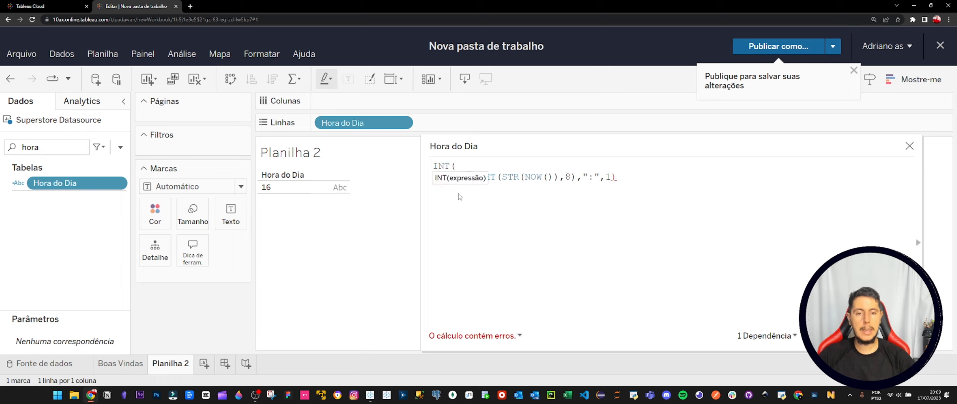
{"action": "type", "text": ")"}
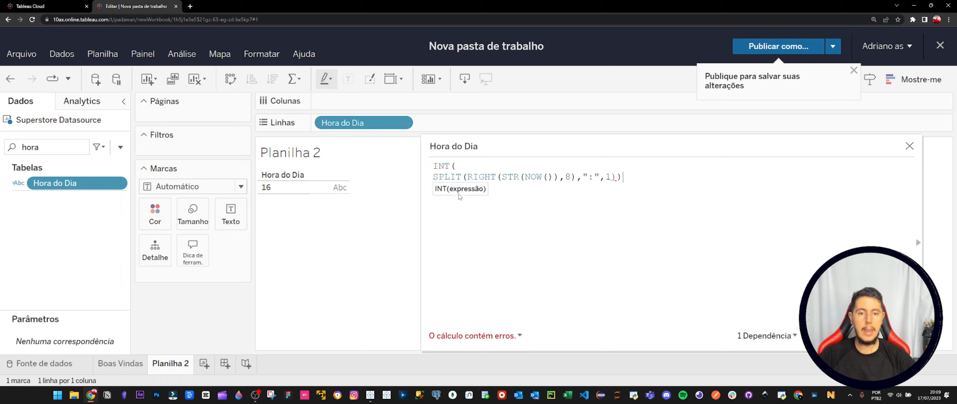
{"action": "left_click", "coordinate": [465, 167]}
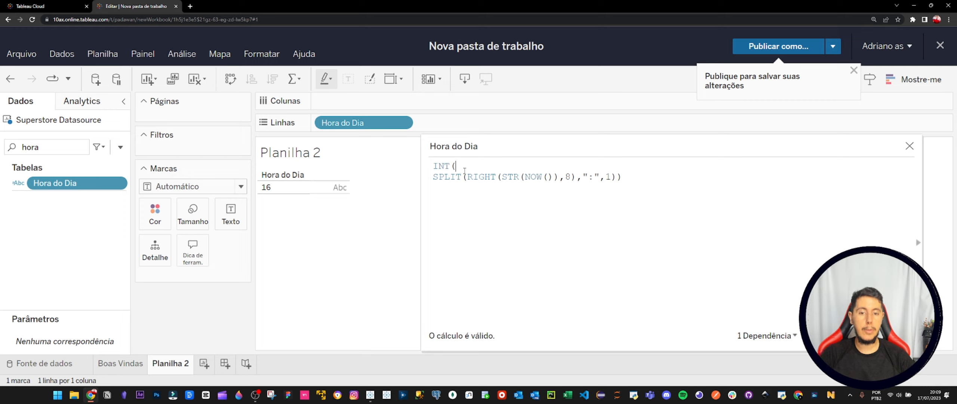
{"action": "key", "text": "Delete"}
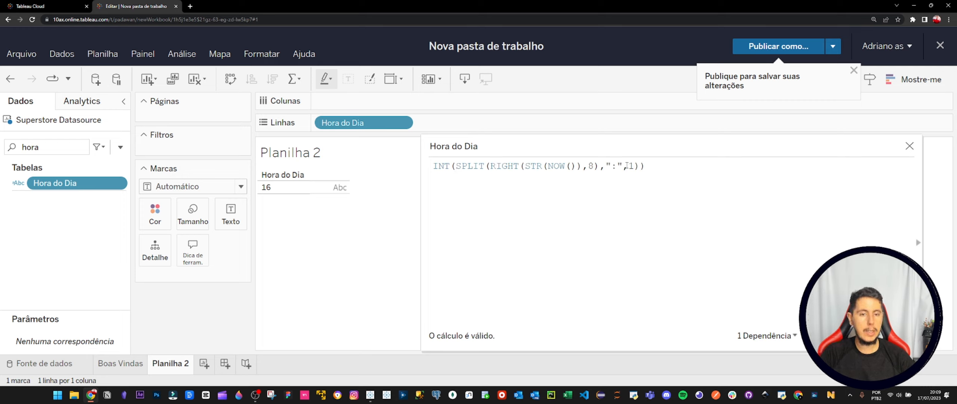
Remove the INT function name from the Hora do Dia formula, keeping the outer parentheses.
{"action": "double_click", "coordinate": [446, 166]}
{"action": "key", "text": "Delete"}
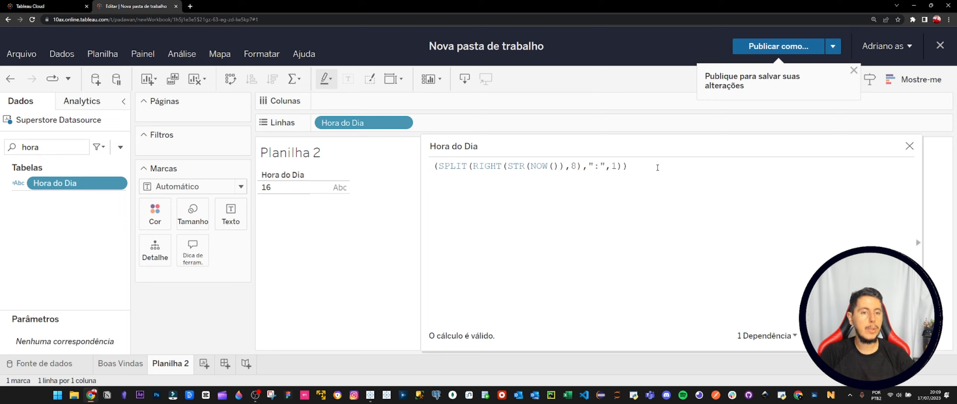
Remove the outer parentheses around the SPLIT expression in the Hora do Dia formula.
{"action": "key", "text": "BackSpace"}
{"action": "key", "text": "BackSpace"}
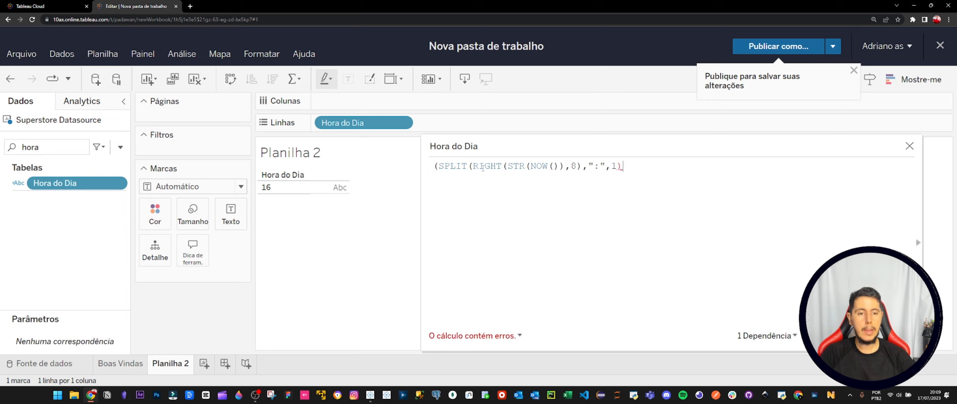
{"action": "key", "text": "Home"}
{"action": "key", "text": "Delete"}
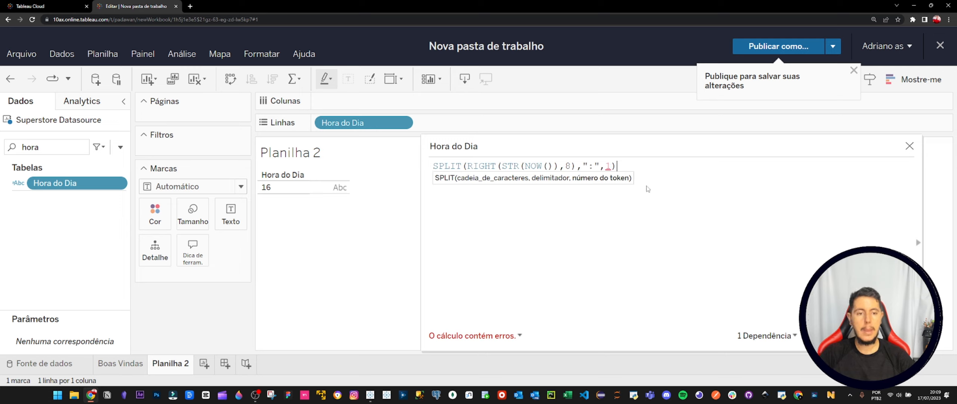
Put IF in front of the SPLIT expression, keeping both on one line.
{"action": "key", "text": "Return"}
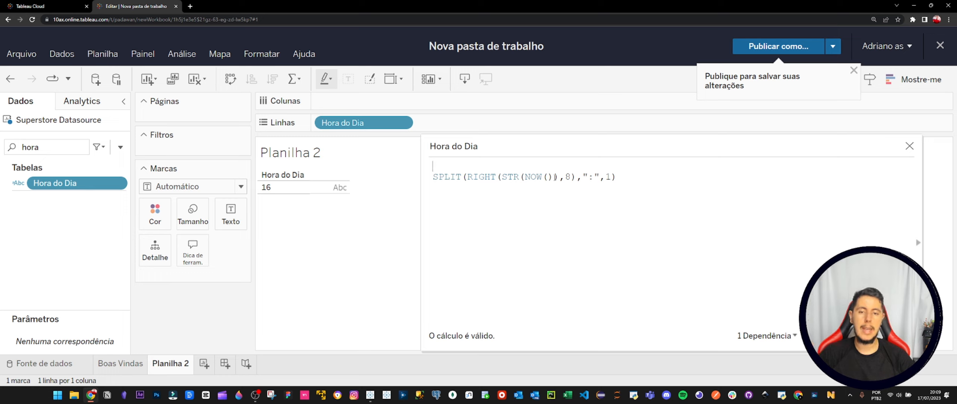
{"action": "type", "text": "IF"}
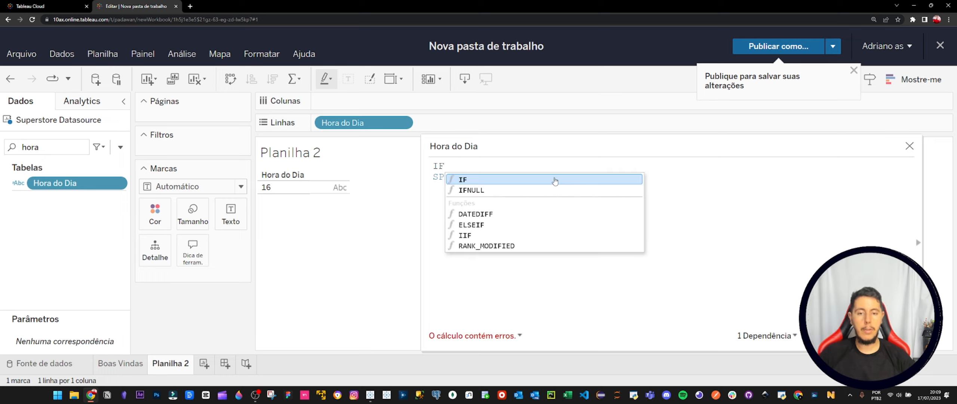
{"action": "key", "text": "Escape"}
{"action": "key", "text": "Delete"}
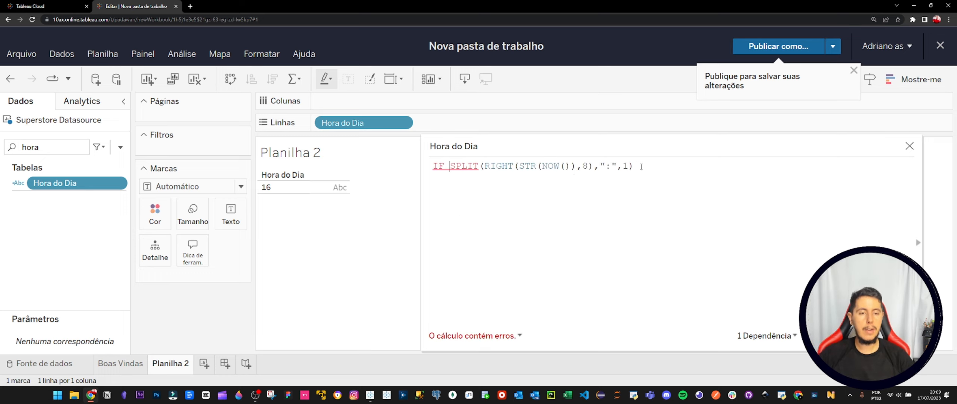
Complete the IF condition by comparing the SPLIT result with the string "1" in double quotes.
{"action": "left_click", "coordinate": [654, 166]}
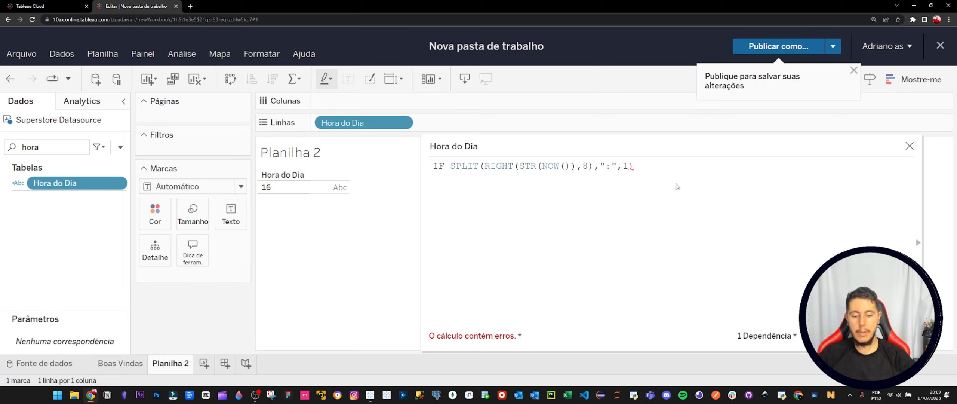
{"action": "type", "text": "= 0"}
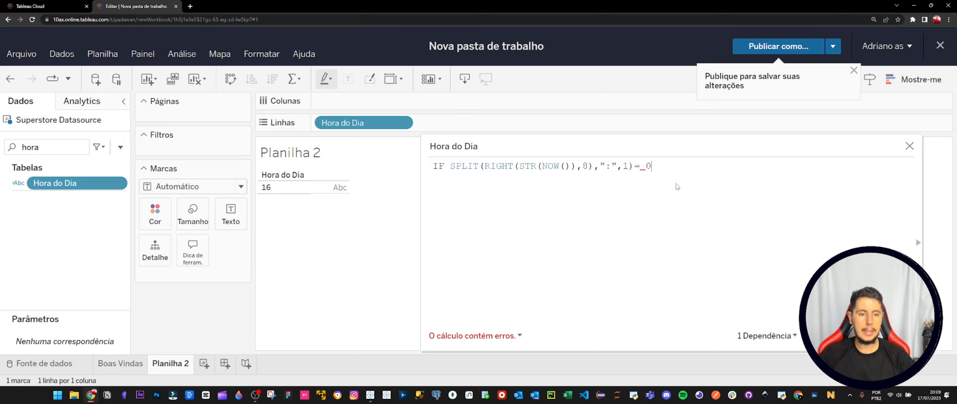
{"action": "key", "text": "BackSpace"}
{"action": "type", "text": "1"}
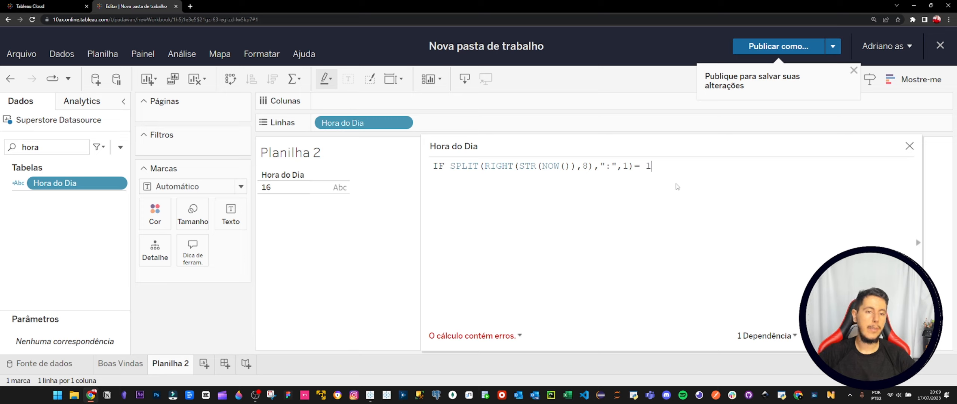
{"action": "type", "text": "\""}
{"action": "key", "text": "Left"}
{"action": "key", "text": "Left"}
{"action": "type", "text": "\""}
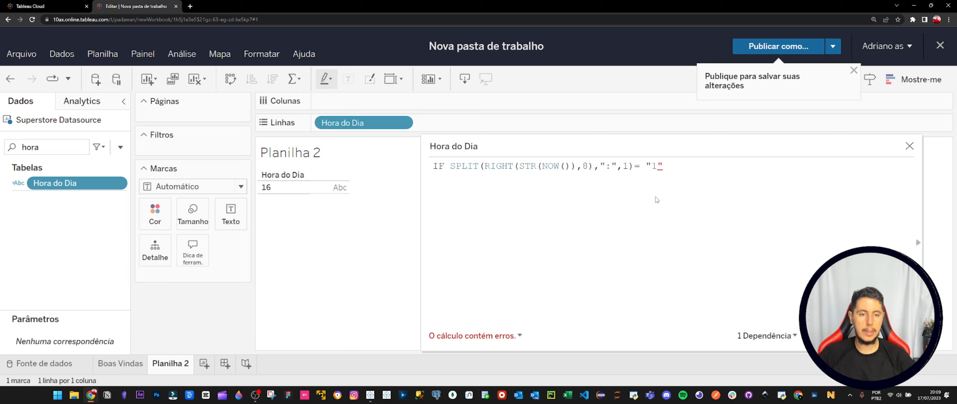
{"action": "type", "text": "then"}
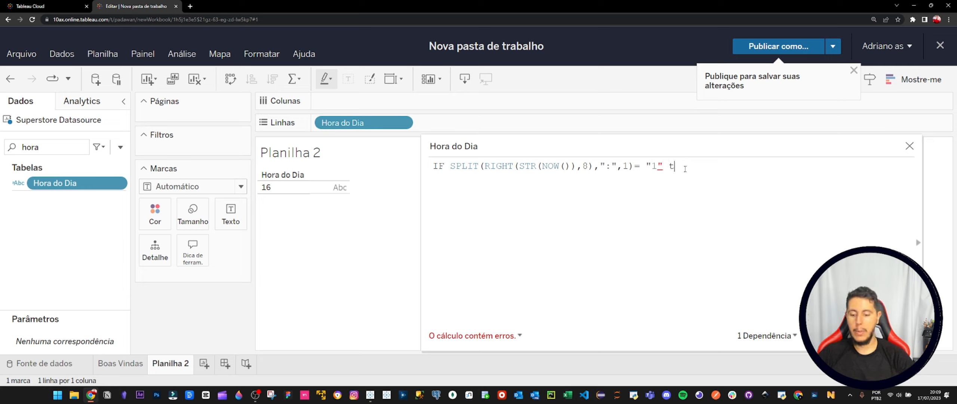
Add THEN "Bom Dia" after the condition, with THEN in capitals.
{"action": "key", "text": "BackSpace"}
{"action": "key", "text": "BackSpace"}
{"action": "key", "text": "BackSpace"}
{"action": "key", "text": "BackSpace"}
{"action": "type", "text": "THEN"}
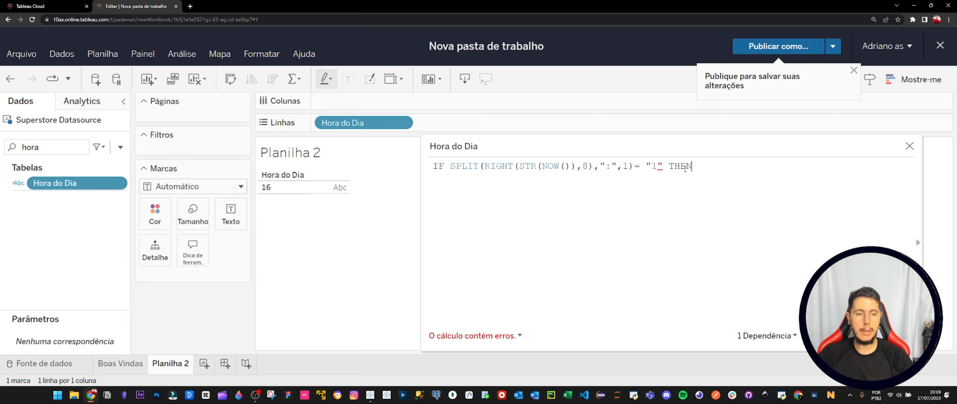
{"action": "type", "text": " \"\""}
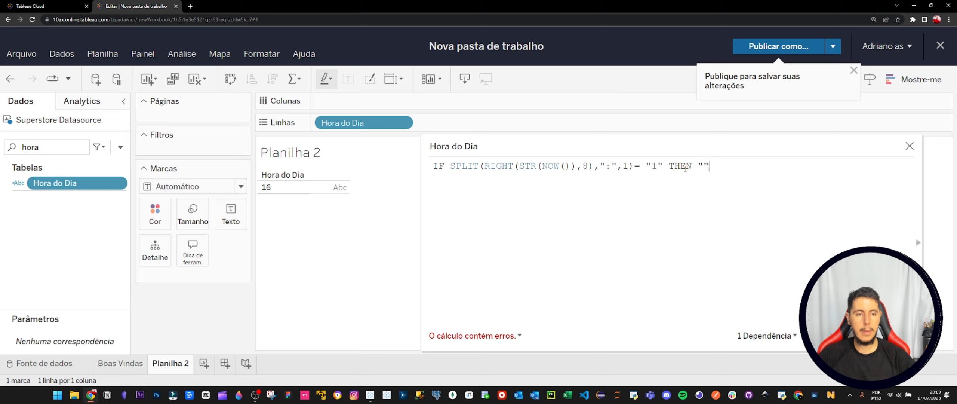
{"action": "type", "text": "Bom Dia"}
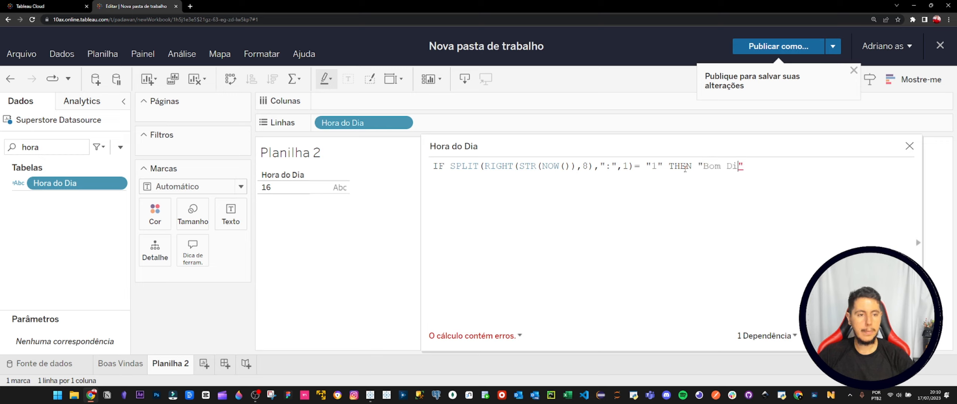
Copy the whole IF line and paste four copies on separate lines below it.
{"action": "left_click", "coordinate": [767, 170]}
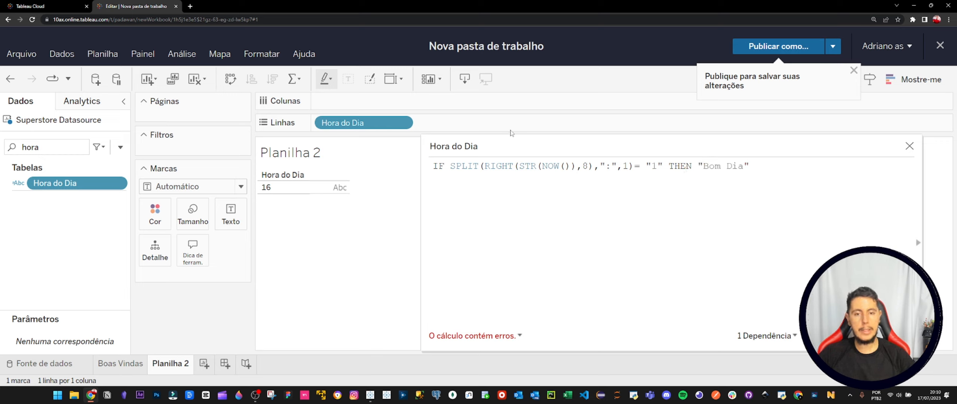
{"action": "key", "text": "Return"}
{"action": "left_click_drag", "start_coordinate": [768, 170], "coordinate": [408, 168]}
{"action": "key", "text": "ctrl+c"}
{"action": "left_click", "coordinate": [767, 170]}
{"action": "key", "text": "Return"}
{"action": "key", "text": "ctrl+v"}
{"action": "key", "text": "Return"}
{"action": "key", "text": "ctrl+v"}
{"action": "key", "text": "Return"}
{"action": "key", "text": "ctrl+v"}
{"action": "key", "text": "Return"}
{"action": "key", "text": "ctrl+v"}
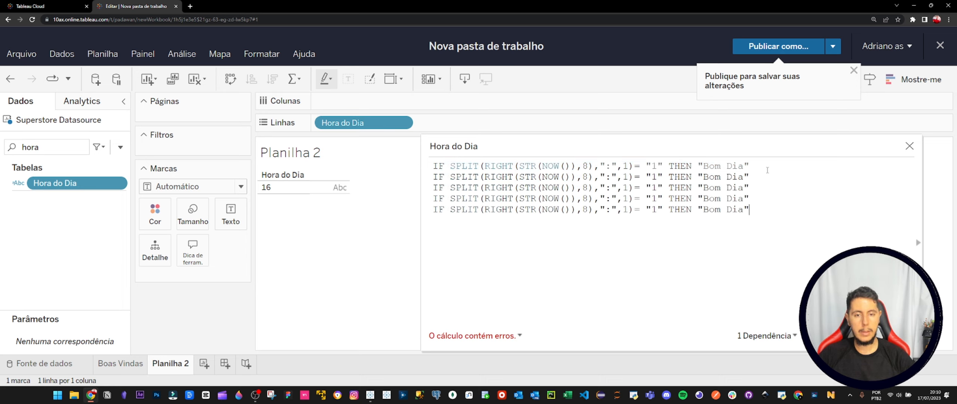
Undo the surplus pasted lines down to one copy and turn that copy's IF into ELSEIF.
{"action": "key", "text": "ctrl+z"}
{"action": "key", "text": "ctrl+z"}
{"action": "key", "text": "ctrl+z"}
{"action": "key", "text": "ctrl+z"}
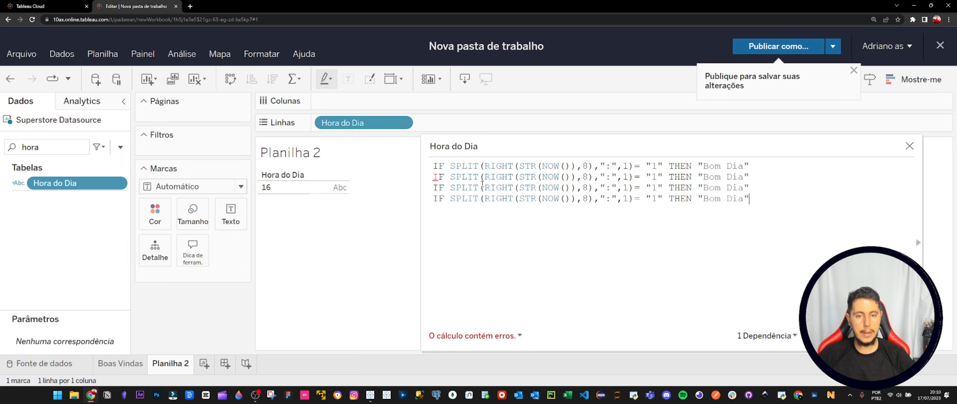
{"action": "key", "text": "ctrl+z"}
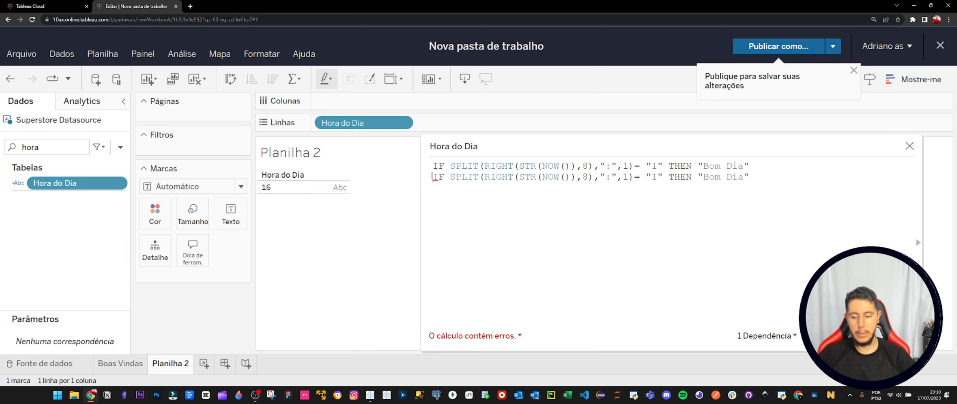
{"action": "type", "text": "ELSE"}
{"action": "key", "text": "Return"}
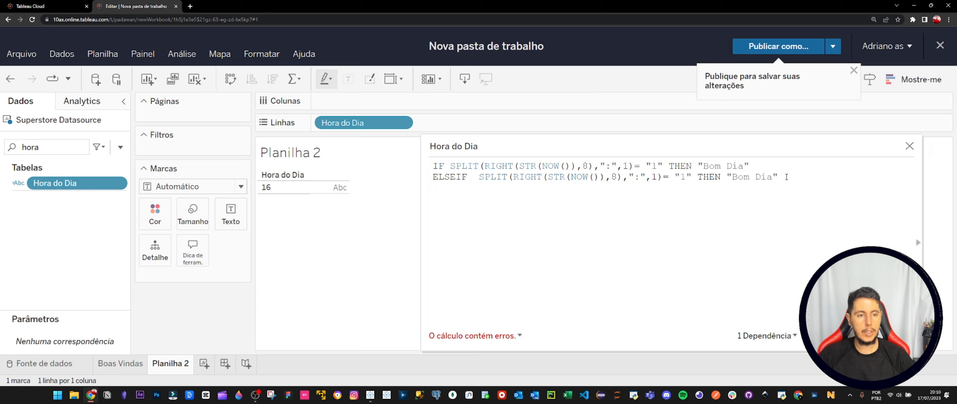
Copy the ELSEIF line and paste five copies of it on separate lines below.
{"action": "left_click_drag", "start_coordinate": [787, 176], "coordinate": [426, 179]}
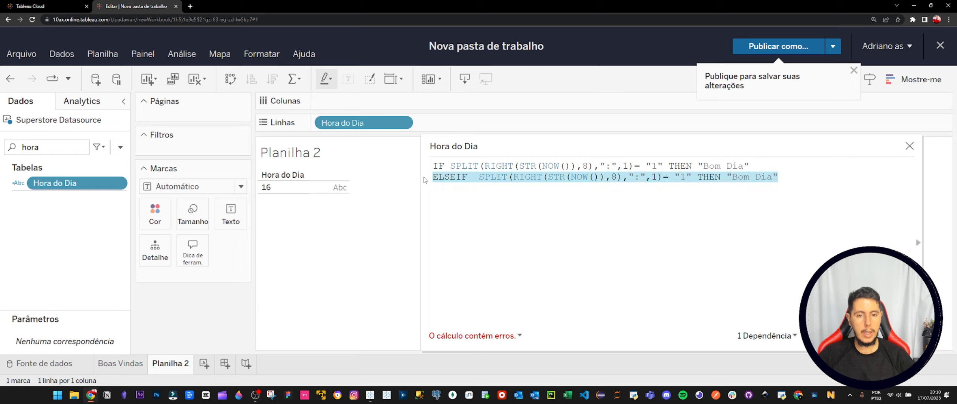
{"action": "left_click", "coordinate": [805, 176]}
{"action": "left_click_drag", "start_coordinate": [804, 177], "coordinate": [391, 181]}
{"action": "key", "text": "ctrl+c"}
{"action": "left_click", "coordinate": [792, 174]}
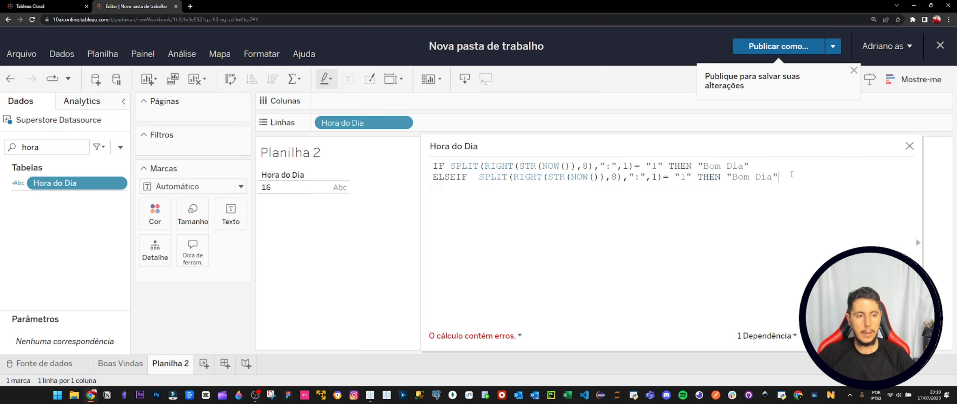
{"action": "key", "text": "ctrl+v"}
{"action": "key", "text": "ctrl+v"}
{"action": "key", "text": "ctrl+v"}
{"action": "key", "text": "ctrl+v"}
{"action": "key", "text": "ctrl+v"}
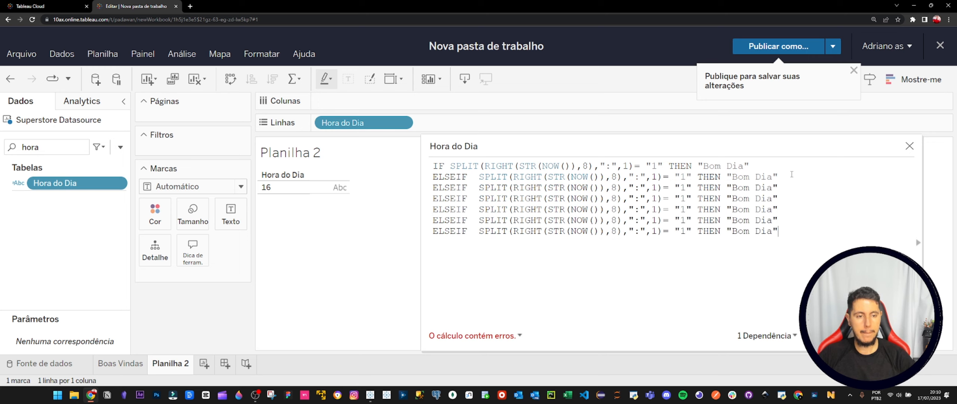
Renumber the hour strings in the seven conditions so they run in order from "0" to "6".
{"action": "left_click", "coordinate": [659, 166]}
{"action": "key", "text": "BackSpace"}
{"action": "type", "text": "0"}
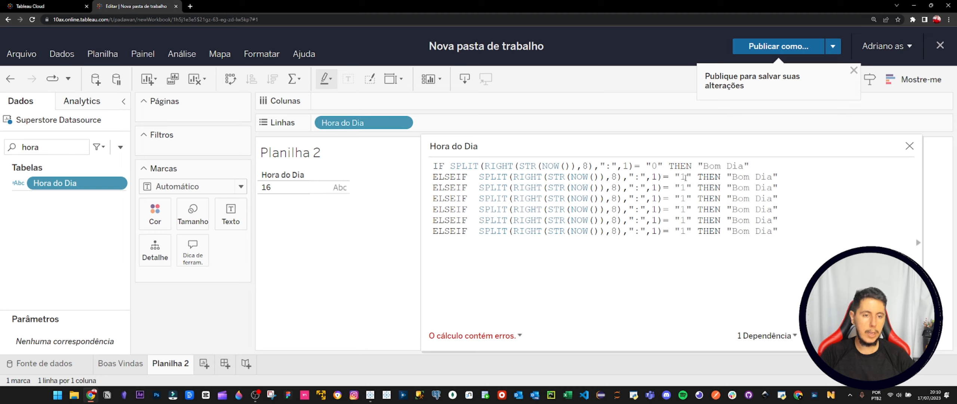
{"action": "key", "text": "Down"}
{"action": "key", "text": "BackSpace"}
{"action": "type", "text": "2"}
{"action": "key", "text": "Down"}
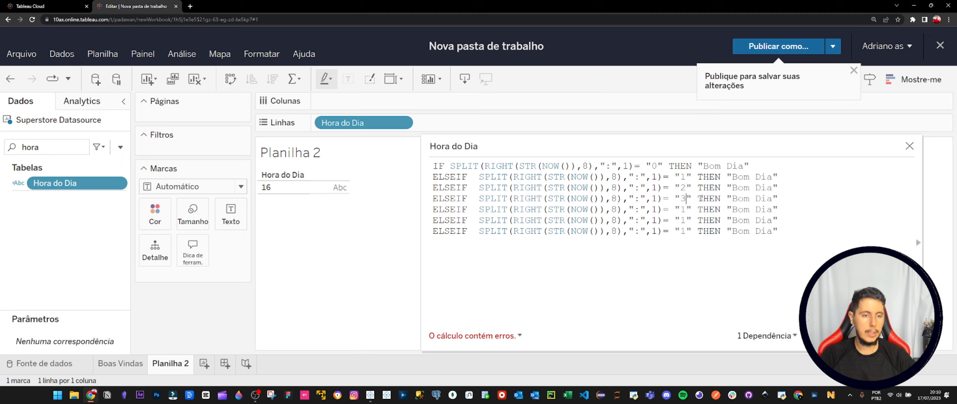
{"action": "key", "text": "Down"}
{"action": "key", "text": "BackSpace"}
{"action": "type", "text": "5"}
{"action": "key", "text": "Down"}
{"action": "key", "text": "BackSpace"}
{"action": "type", "text": "6"}
{"action": "key", "text": "Down"}
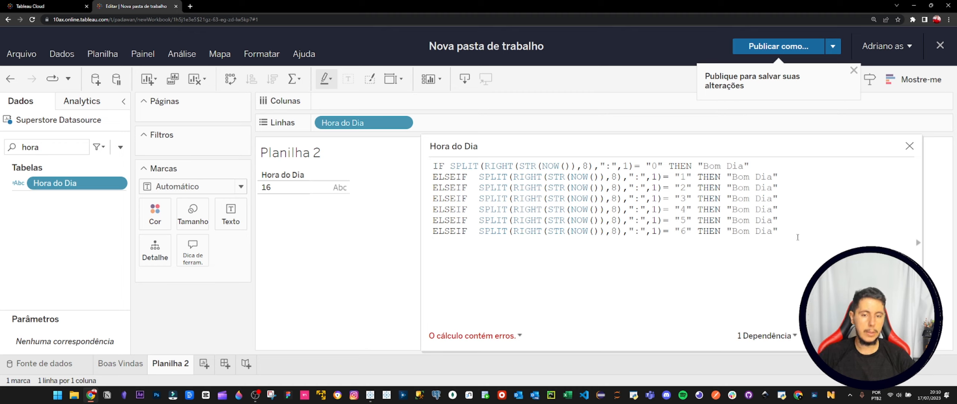
Paste another ELSEIF line at the end of the formula and set its hour to "7".
{"action": "key", "text": "ctrl+v"}
{"action": "left_click", "coordinate": [683, 242]}
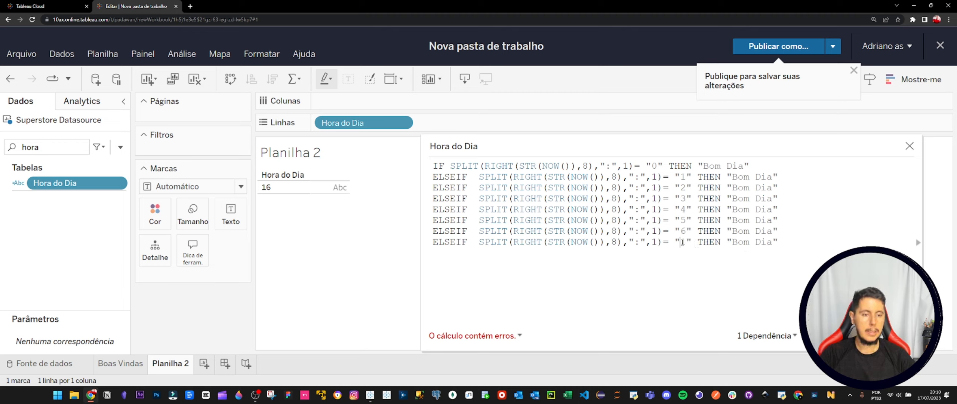
{"action": "key", "text": "BackSpace"}
{"action": "type", "text": "7"}
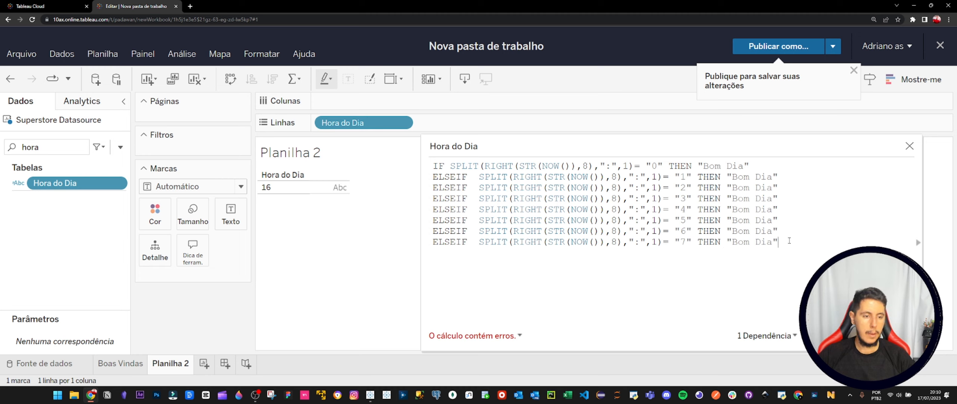
Paste five more copies of the ELSEIF line on separate lines below the "7" condition.
{"action": "key", "text": "ctrl+v"}
{"action": "key", "text": "Return"}
{"action": "key", "text": "ctrl+v"}
{"action": "key", "text": "Return"}
{"action": "key", "text": "ctrl+v"}
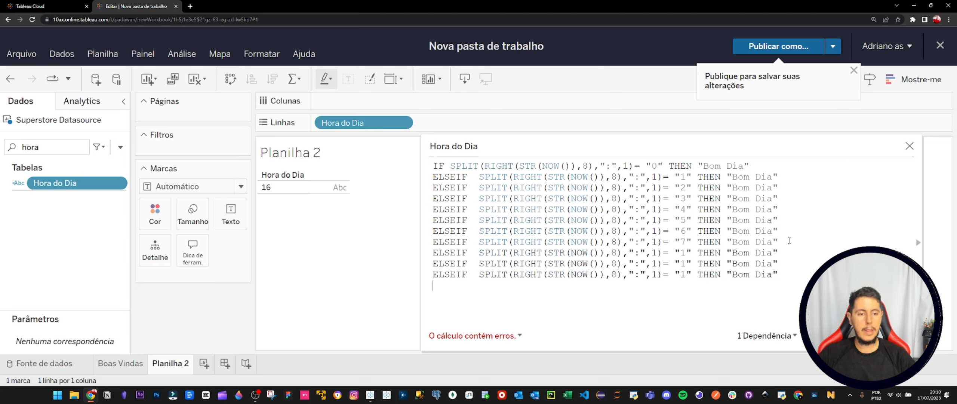
{"action": "key", "text": "Return"}
{"action": "key", "text": "ctrl+v"}
{"action": "key", "text": "Return"}
{"action": "key", "text": "ctrl+v"}
Set the hour strings of the five new ELSEIF lines to "8", "9", "10", "11" and "12".
{"action": "left_click", "coordinate": [686, 242]}
{"action": "key", "text": "BackSpace"}
{"action": "type", "text": "7"}
{"action": "key", "text": "Down"}
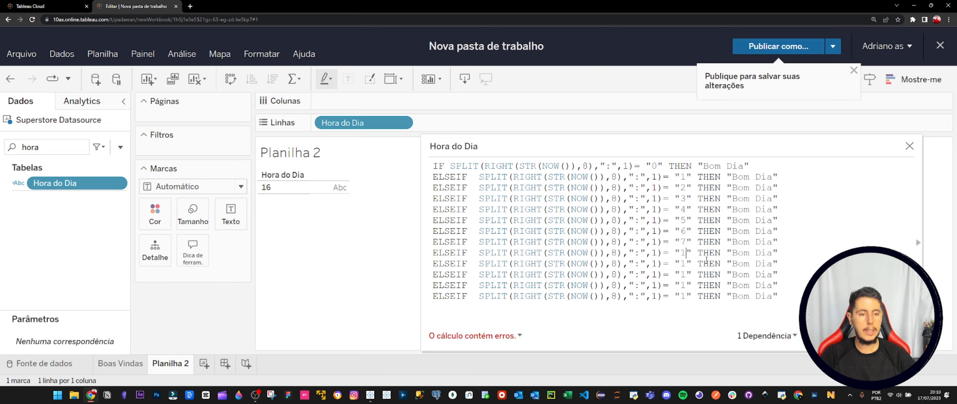
{"action": "type", "text": "8"}
{"action": "key", "text": "Down"}
{"action": "key", "text": "BackSpace"}
{"action": "type", "text": "9"}
{"action": "key", "text": "Down"}
{"action": "type", "text": "1"}
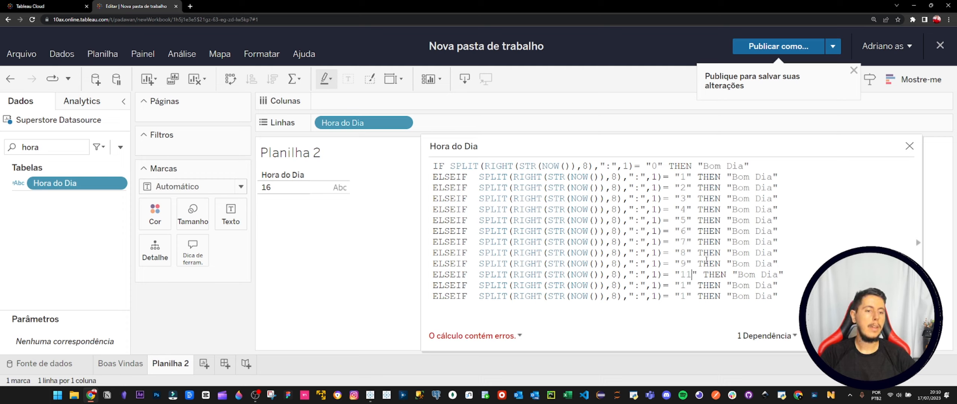
{"action": "key", "text": "BackSpace"}
{"action": "type", "text": "0"}
{"action": "key", "text": "Down"}
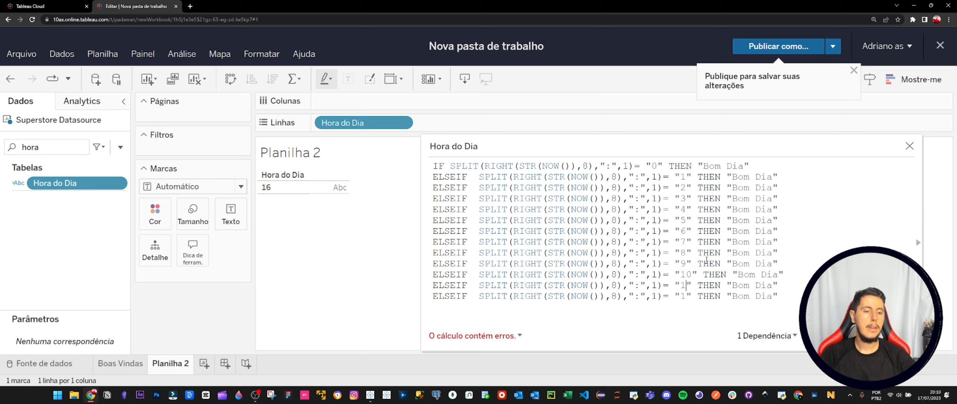
{"action": "type", "text": "1"}
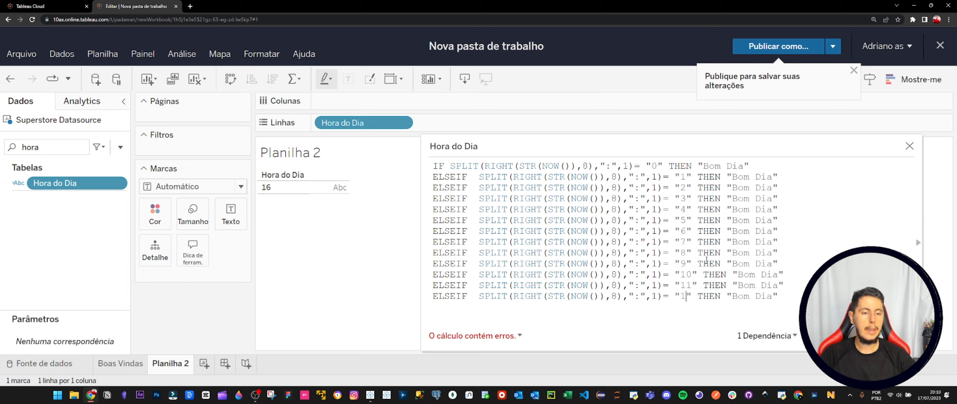
{"action": "type", "text": "2"}
Insert a blank line before the "12" condition and change its result text to "Boa Tarde".
{"action": "left_click", "coordinate": [792, 285]}
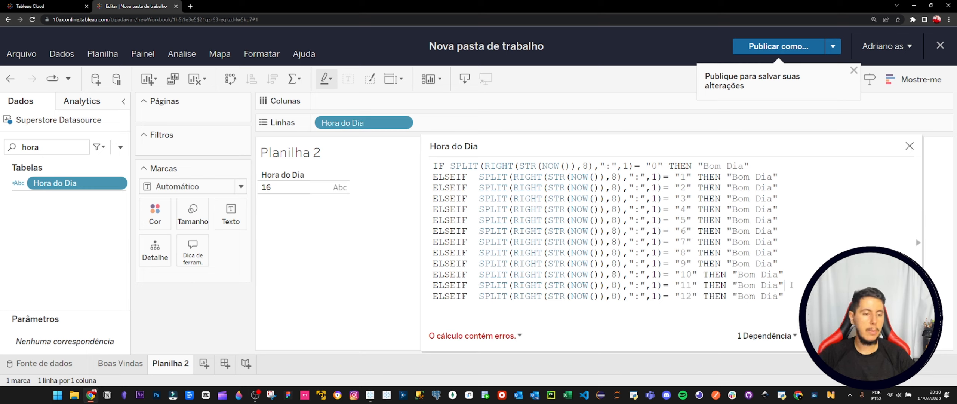
{"action": "key", "text": "Return"}
{"action": "double_click", "coordinate": [750, 305]}
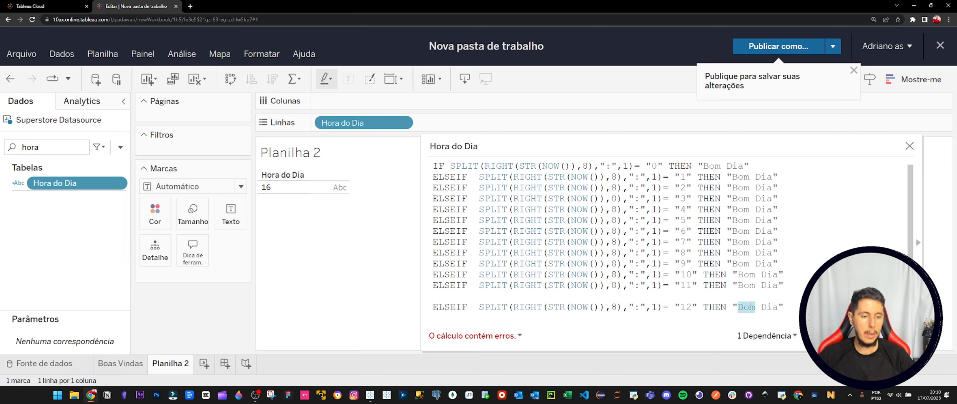
{"action": "type", "text": "Boa Tar"}
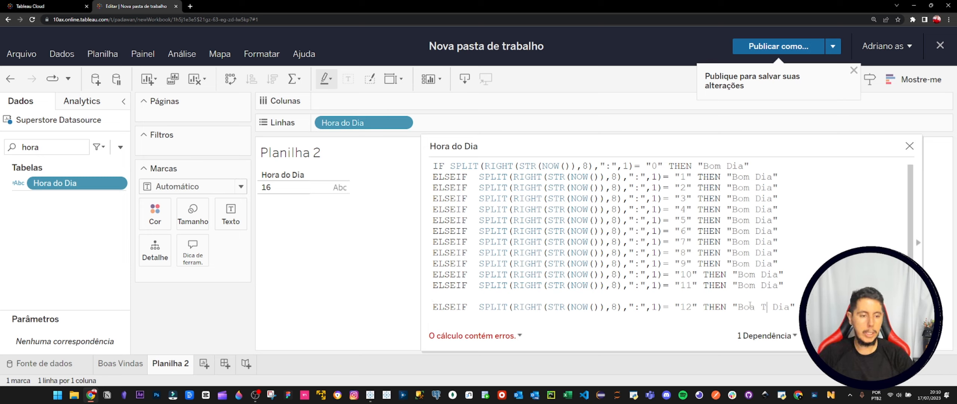
{"action": "type", "text": "de"}
{"action": "key", "text": "Delete"}
{"action": "key", "text": "Delete"}
{"action": "key", "text": "Delete"}
{"action": "key", "text": "Delete"}
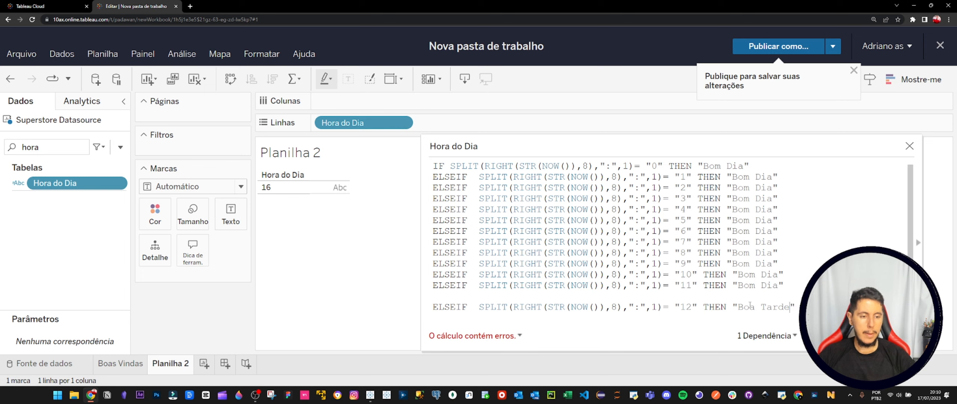
Copy the "12" ELSEIF line and paste seven copies of it on separate lines directly below.
{"action": "left_click_drag", "start_coordinate": [795, 302], "coordinate": [422, 306]}
{"action": "key", "text": "ctrl+c"}
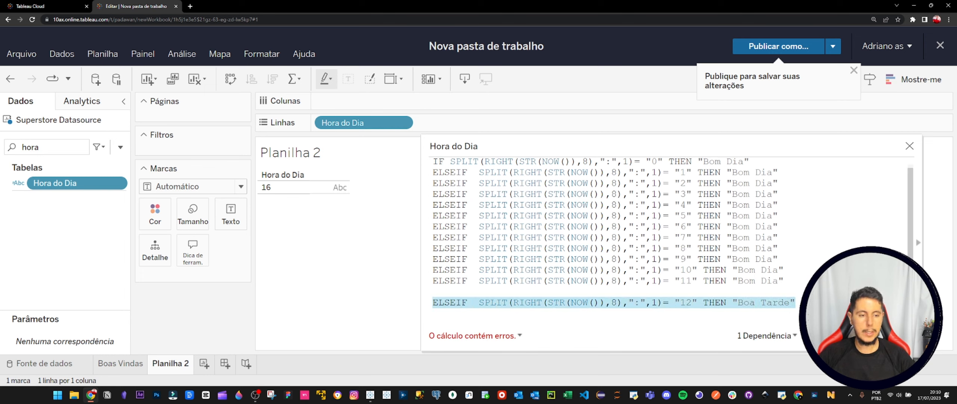
{"action": "left_click", "coordinate": [796, 302]}
{"action": "key", "text": "Return"}
{"action": "key", "text": "ctrl+v"}
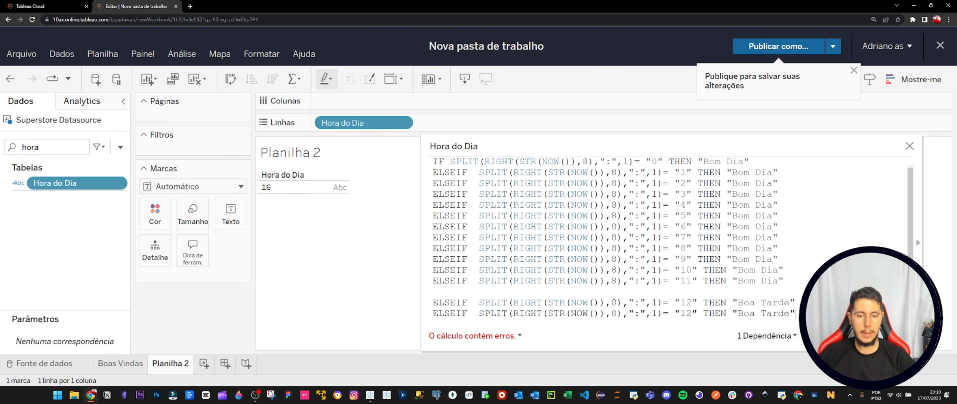
{"action": "key", "text": "Return"}
{"action": "key", "text": "ctrl+v"}
{"action": "key", "text": "Return"}
{"action": "key", "text": "ctrl+v"}
{"action": "key", "text": "Return"}
{"action": "key", "text": "ctrl+v"}
{"action": "key", "text": "Return"}
{"action": "key", "text": "ctrl+v"}
{"action": "key", "text": "Return"}
{"action": "key", "text": "ctrl+v"}
{"action": "key", "text": "Return"}
{"action": "key", "text": "ctrl+v"}
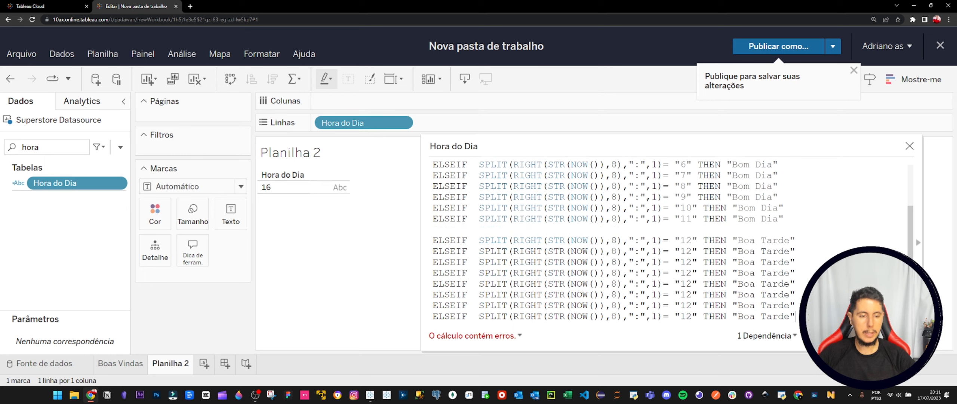
Set the hour strings of the first six copied "Boa Tarde" lines to "13", "14", "15", "16", "17" and "18".
{"action": "left_click", "coordinate": [689, 252]}
{"action": "key", "text": "BackSpace"}
{"action": "type", "text": "3"}
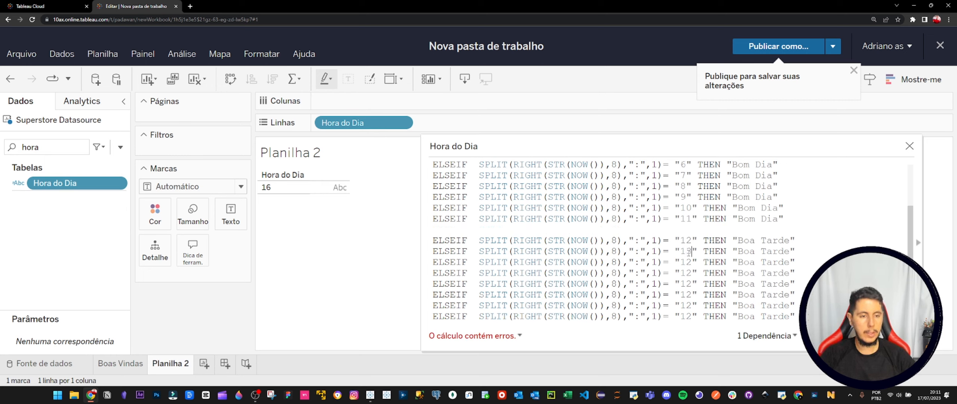
{"action": "key", "text": "Down"}
{"action": "key", "text": "BackSpace"}
{"action": "type", "text": "4"}
{"action": "key", "text": "Down"}
{"action": "key", "text": "BackSpace"}
{"action": "type", "text": "5"}
{"action": "key", "text": "Down"}
{"action": "key", "text": "BackSpace"}
{"action": "type", "text": "6"}
{"action": "key", "text": "Down"}
{"action": "key", "text": "BackSpace"}
{"action": "type", "text": "7"}
{"action": "key", "text": "Down"}
{"action": "key", "text": "BackSpace"}
{"action": "type", "text": "8"}
{"action": "key", "text": "Down"}
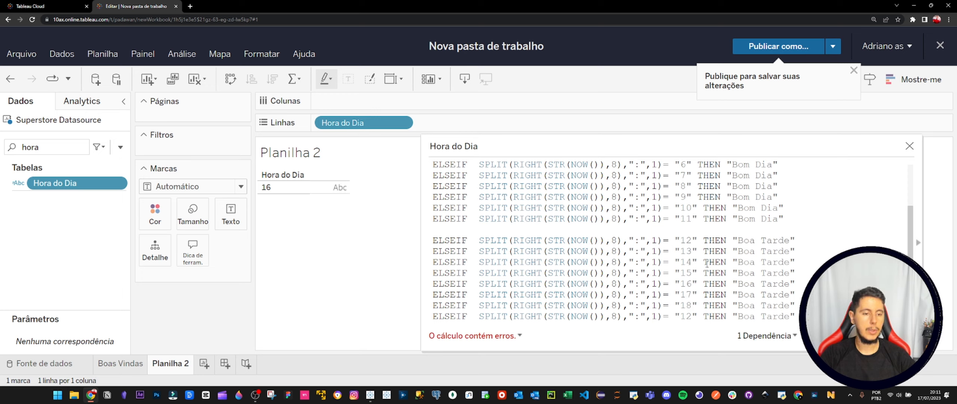
Delete the surplus "12" ELSEIF line below the "18" condition and check the remaining hour conditions.
{"action": "left_click_drag", "start_coordinate": [797, 316], "coordinate": [410, 324]}
{"action": "key", "text": "BackSpace"}
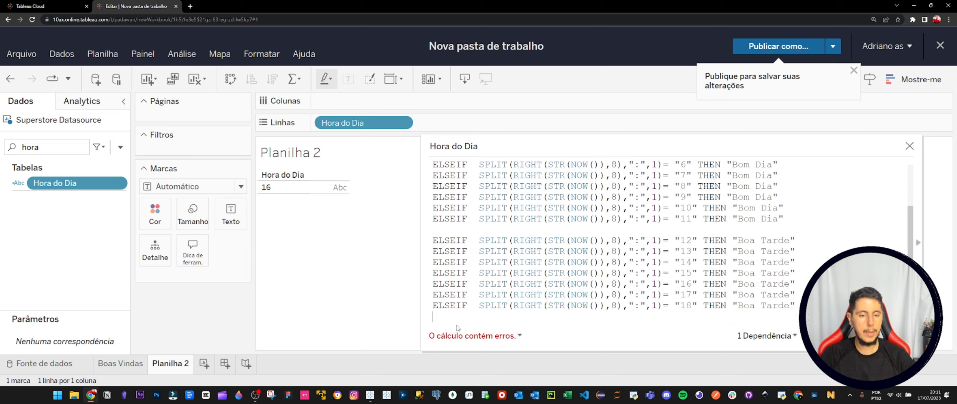
{"action": "scroll", "coordinate": [688, 233], "scroll_direction": "up", "scroll_amount": 5}
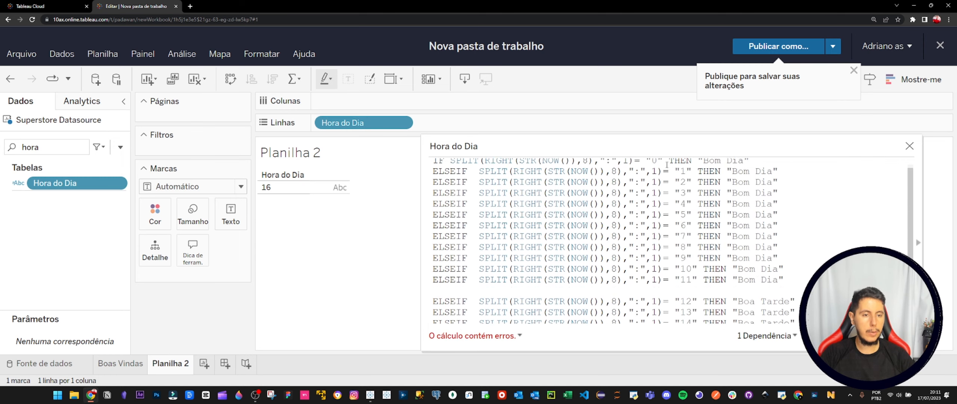
{"action": "scroll", "coordinate": [721, 254], "scroll_direction": "down", "scroll_amount": 5}
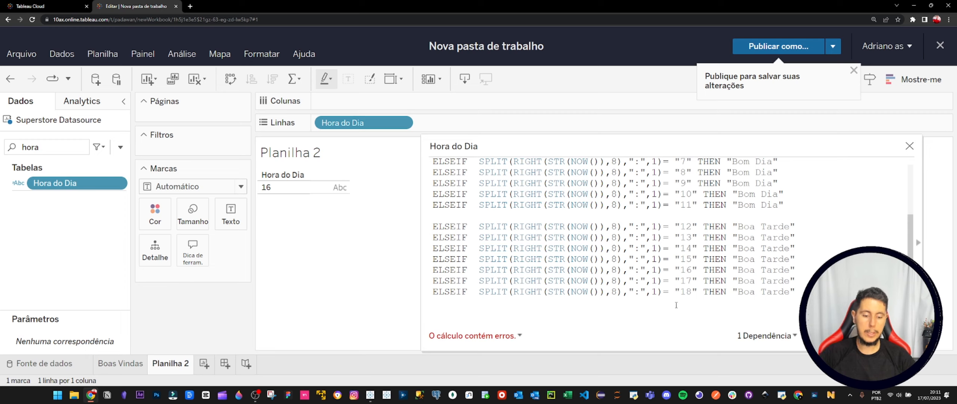
Finish the conditional below the "18" line with ELSE "Boa Noite" and close it with END.
{"action": "key", "text": "Return"}
{"action": "type", "text": "else"}
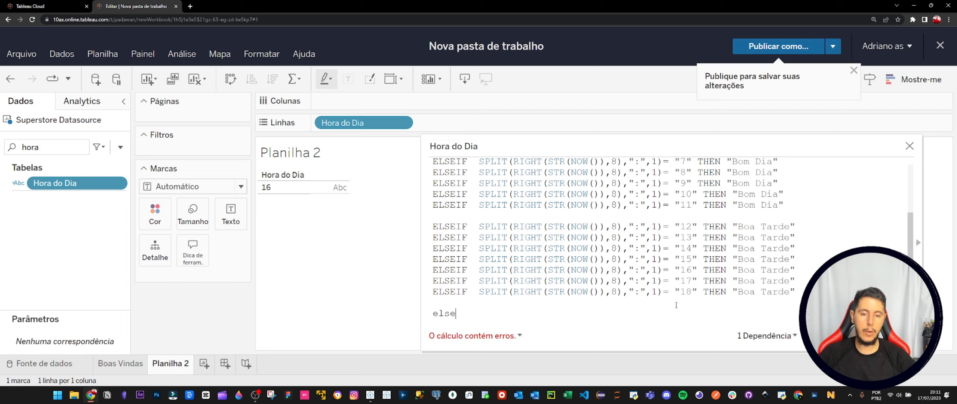
{"action": "key", "text": "Return"}
{"action": "type", "text": "\"\""}
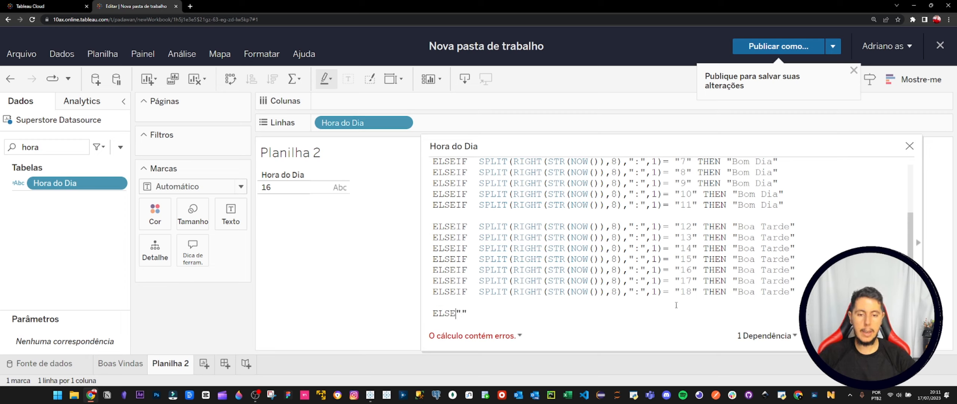
{"action": "key", "text": "Right"}
{"action": "type", "text": "Boa Noite"}
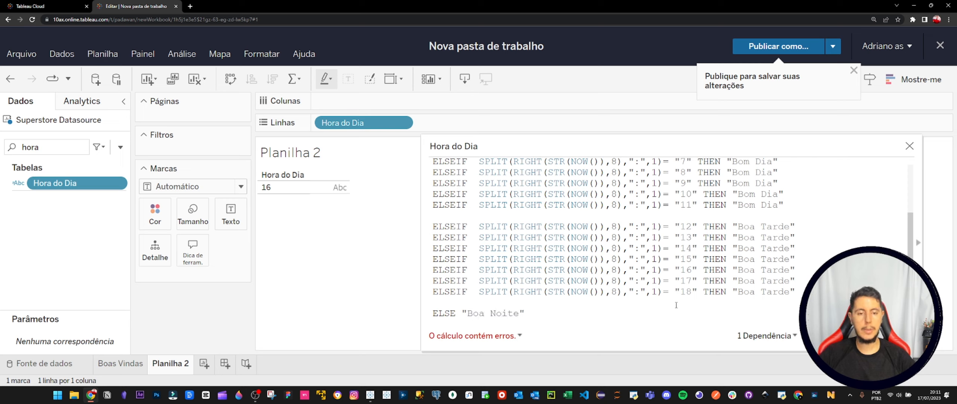
{"action": "key", "text": "Return"}
{"action": "key", "text": "Return"}
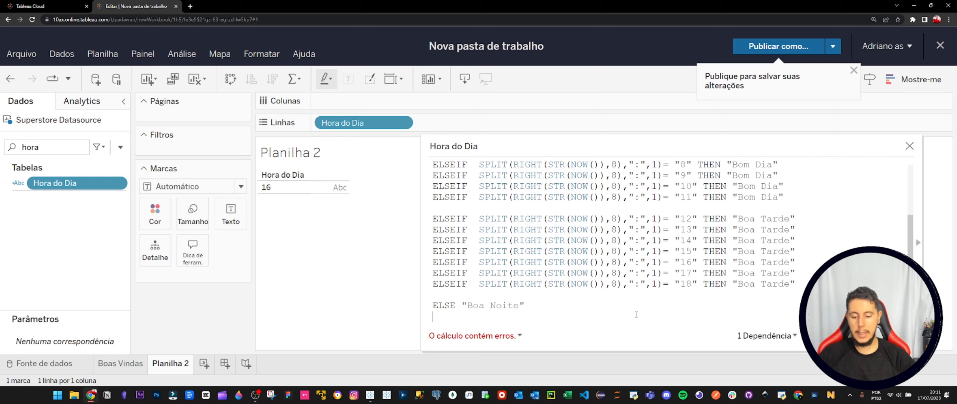
{"action": "type", "text": "end"}
{"action": "key", "text": "Return"}
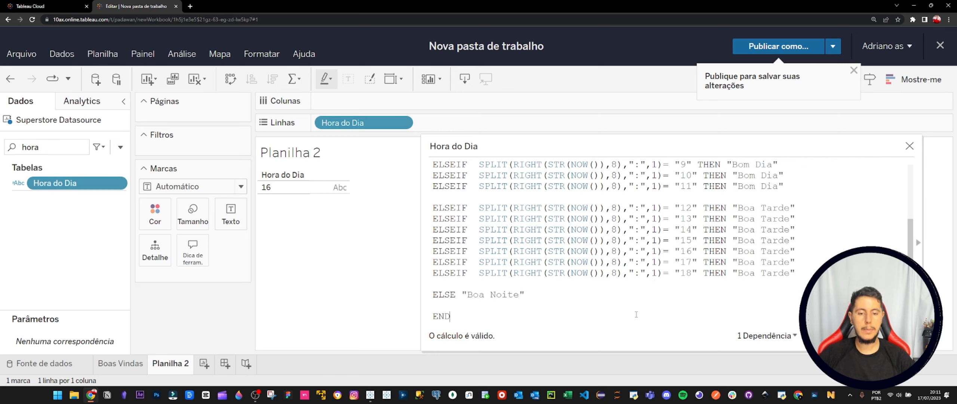
Append + and the [Boas Vindas] field after END to join the greeting with the welcome text.
{"action": "scroll", "coordinate": [511, 210], "scroll_direction": "up", "scroll_amount": 3}
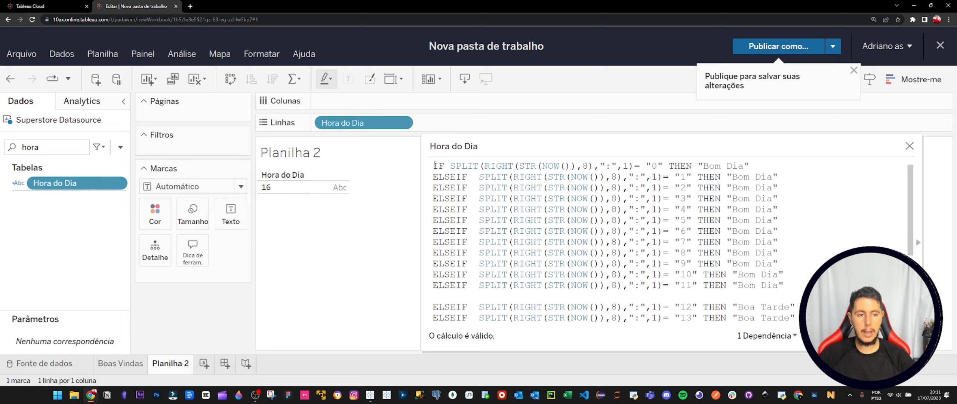
{"action": "scroll", "coordinate": [552, 218], "scroll_direction": "down", "scroll_amount": 3}
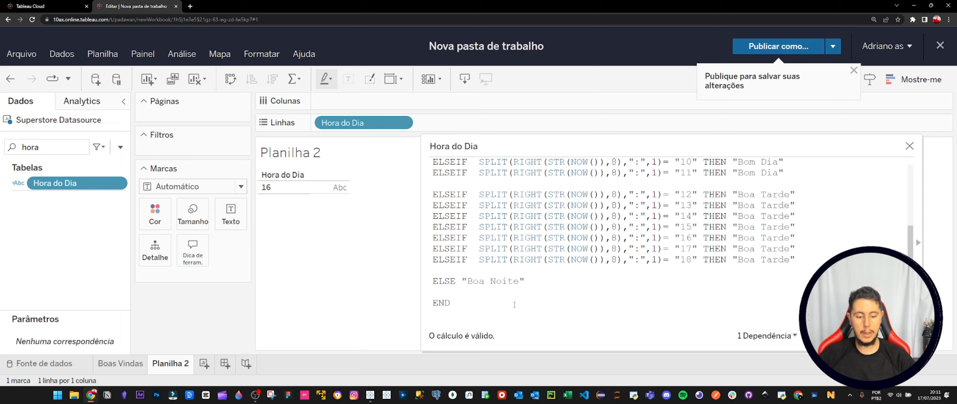
{"action": "scroll", "coordinate": [515, 305], "scroll_direction": "down", "scroll_amount": 1}
{"action": "type", "text": "+"}
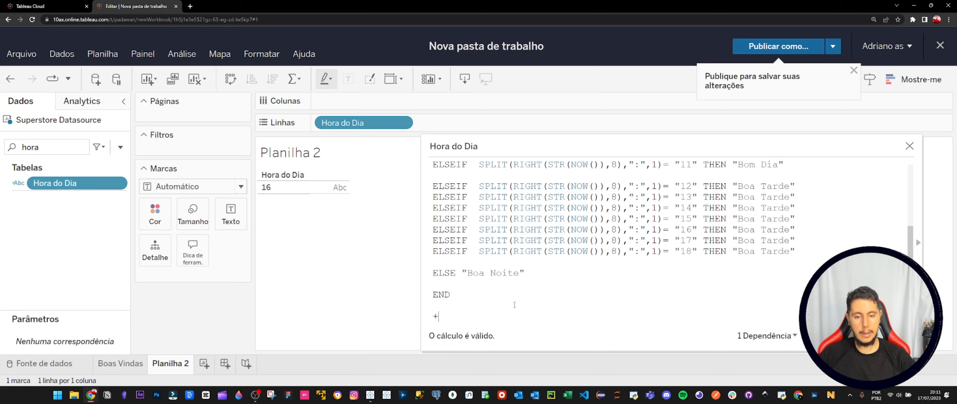
{"action": "key", "text": "Return"}
{"action": "type", "text": "boa"}
{"action": "key", "text": "Return"}
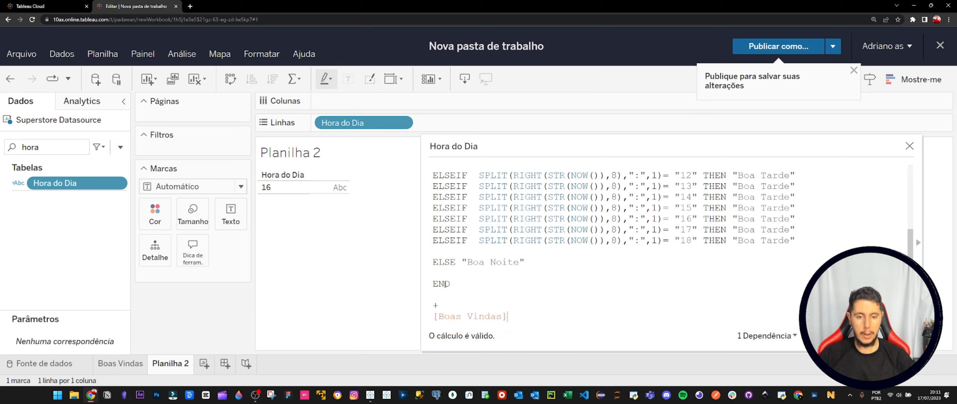
Insert a " " space string and another + between the first plus sign and [Boas Vindas].
{"action": "left_click", "coordinate": [441, 306]}
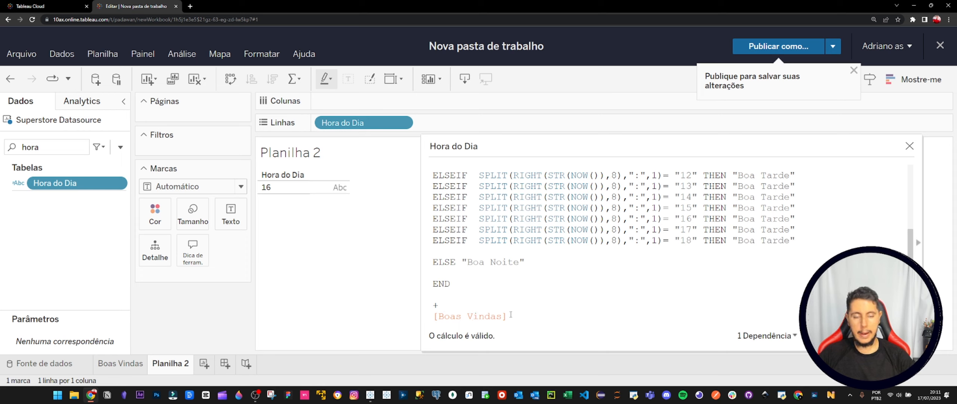
{"action": "scroll", "coordinate": [527, 279], "scroll_direction": "up", "scroll_amount": 1}
{"action": "scroll", "coordinate": [527, 279], "scroll_direction": "down", "scroll_amount": 2}
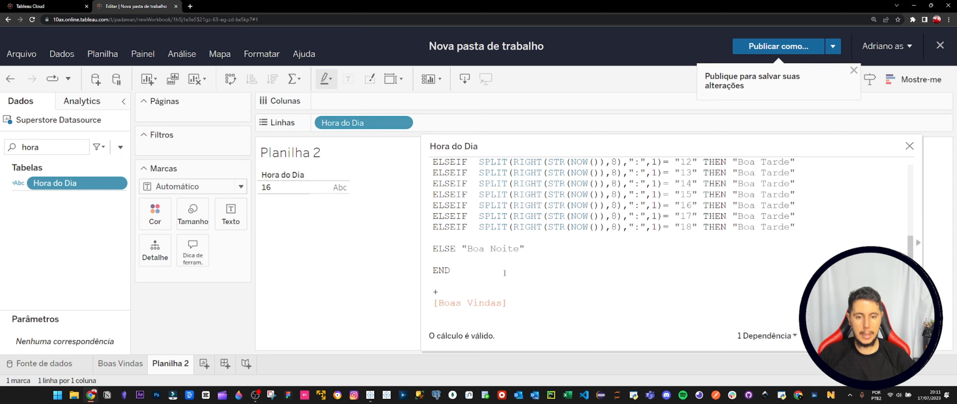
{"action": "key", "text": "Return"}
{"action": "type", "text": "\"\""}
{"action": "key", "text": "Right"}
{"action": "key", "text": "Return"}
{"action": "type", "text": "+"}
{"action": "key", "text": "Return"}
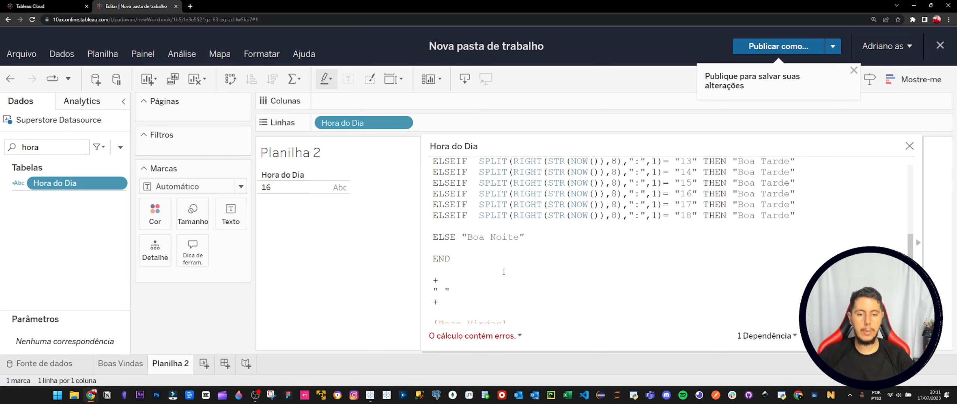
Check the formula's space separator and [Boas Vindas] reference, and save the Hora do Dia calculation.
{"action": "scroll", "coordinate": [476, 306], "scroll_direction": "down", "scroll_amount": 1}
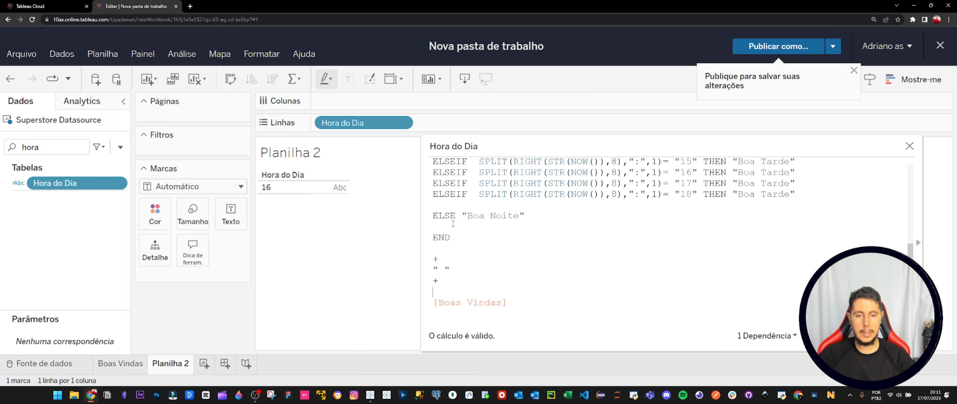
{"action": "scroll", "coordinate": [453, 223], "scroll_direction": "up", "scroll_amount": 8}
{"action": "scroll", "coordinate": [582, 287], "scroll_direction": "down", "scroll_amount": 3}
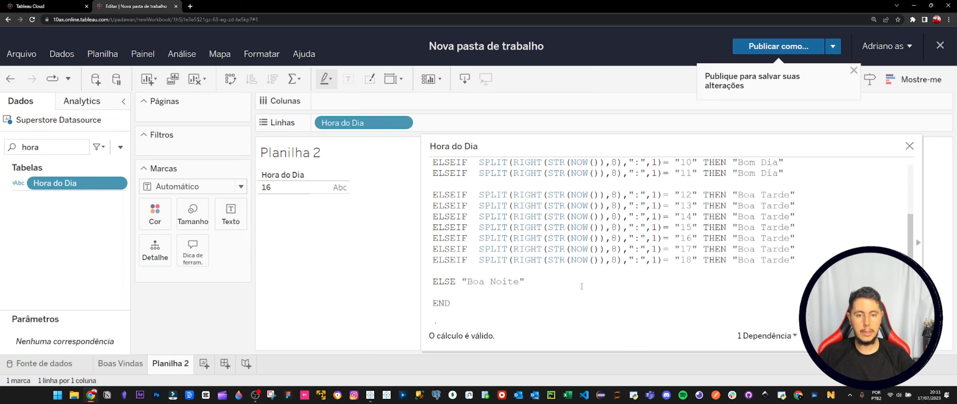
{"action": "scroll", "coordinate": [524, 261], "scroll_direction": "down", "scroll_amount": 3}
{"action": "left_click_drag", "start_coordinate": [432, 268], "coordinate": [450, 268]}
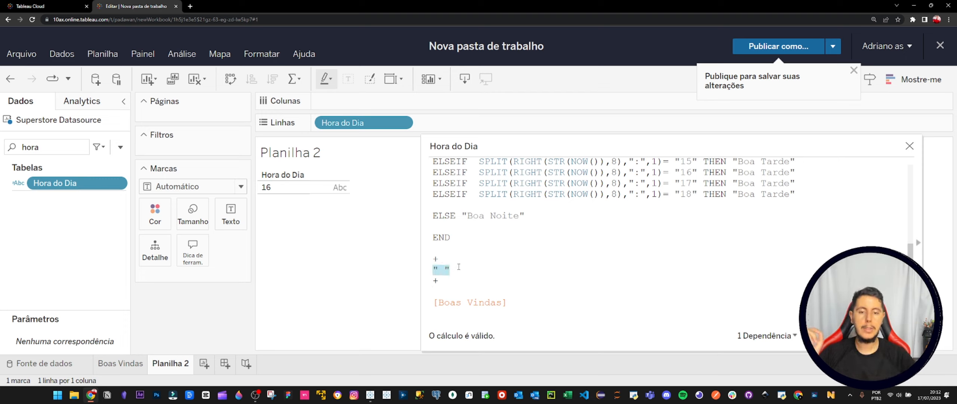
{"action": "double_click", "coordinate": [449, 302]}
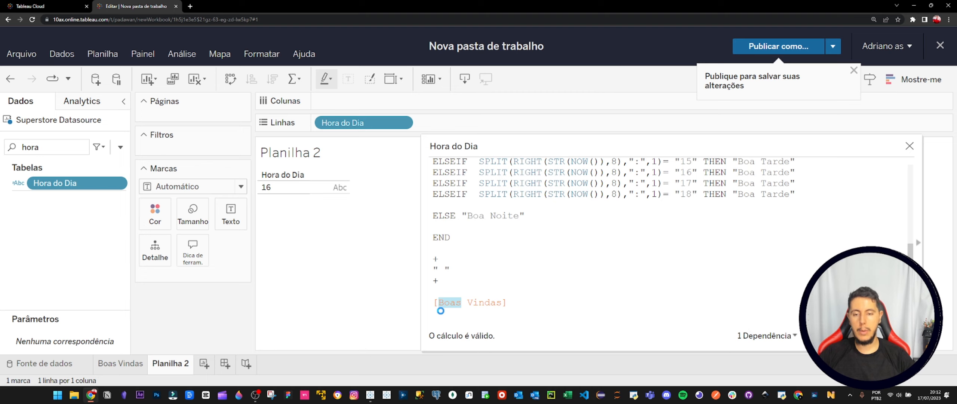
{"action": "left_click", "coordinate": [442, 311]}
Set Planilha 2 to fit the entire view.
{"action": "mouse_move", "coordinate": [298, 191]}
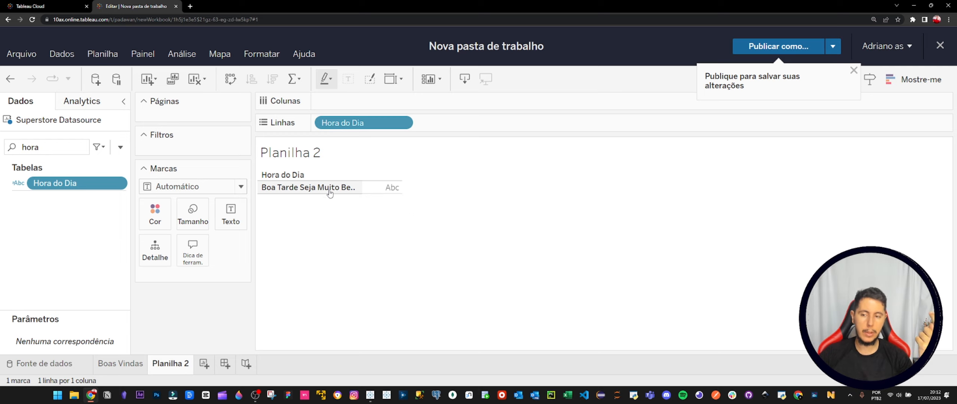
{"action": "left_click", "coordinate": [399, 81]}
{"action": "left_click", "coordinate": [421, 146]}
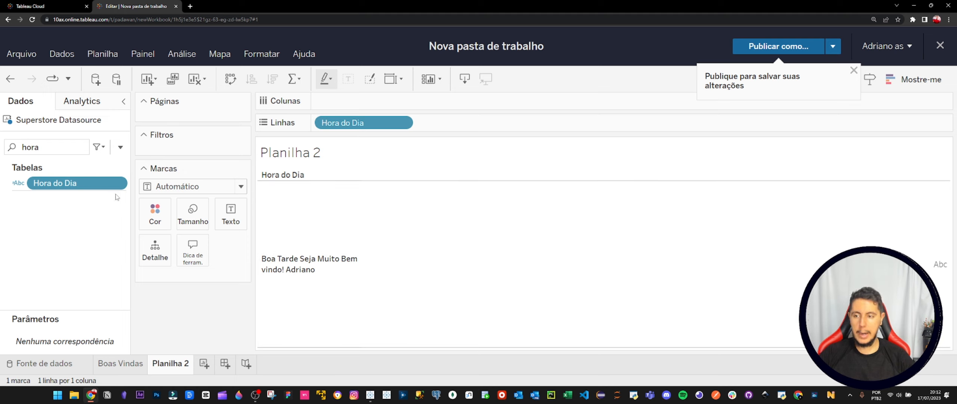
Edit the Hora do Dia field, change the "16" condition's result to "Boa Tarde!" and apply the change.
{"action": "left_click", "coordinate": [121, 183]}
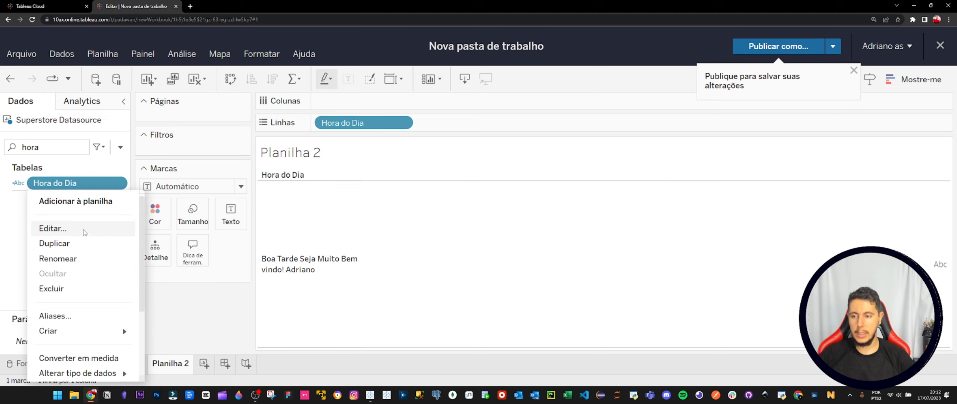
{"action": "left_click", "coordinate": [83, 228]}
{"action": "scroll", "coordinate": [508, 199], "scroll_direction": "up", "scroll_amount": 2}
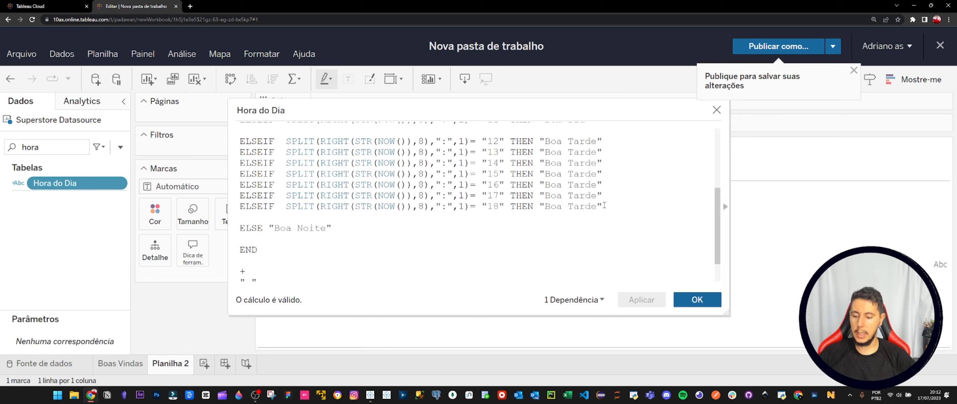
{"action": "type", "text": "!"}
{"action": "left_click", "coordinate": [644, 300]}
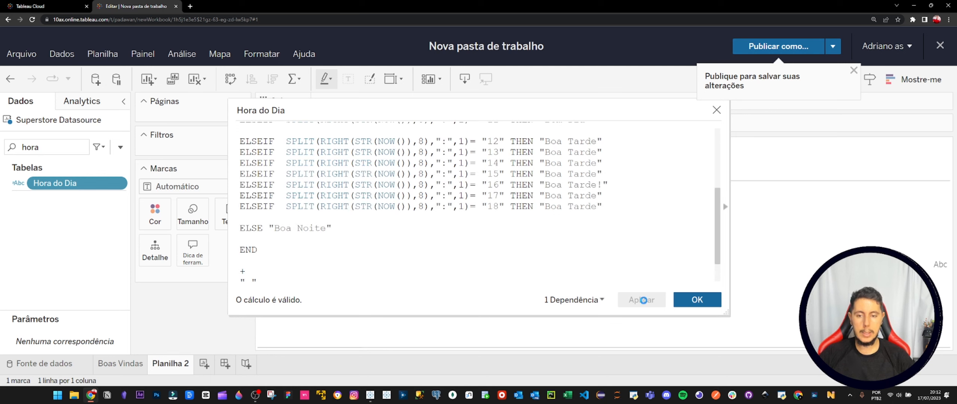
Enlarge the formula editor, examine the full Hora do Dia formula down to the [Boas Vindas] reference, and close the editor.
{"action": "left_click_drag", "start_coordinate": [465, 105], "coordinate": [691, 133]}
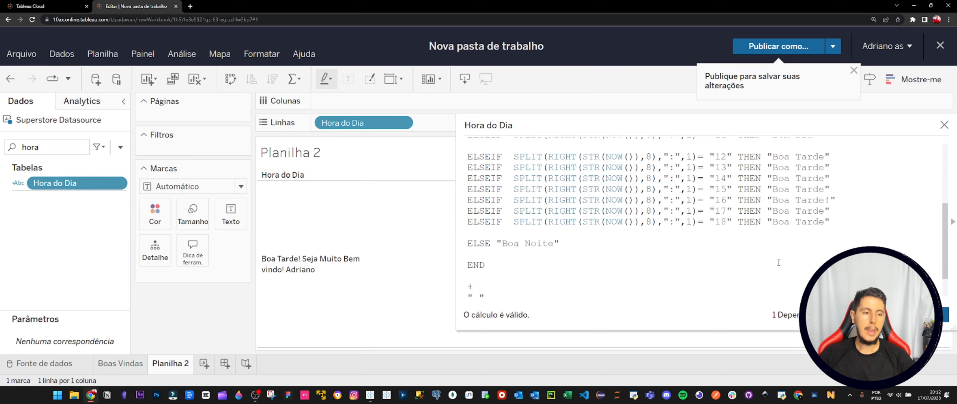
{"action": "scroll", "coordinate": [677, 270], "scroll_direction": "up", "scroll_amount": 5}
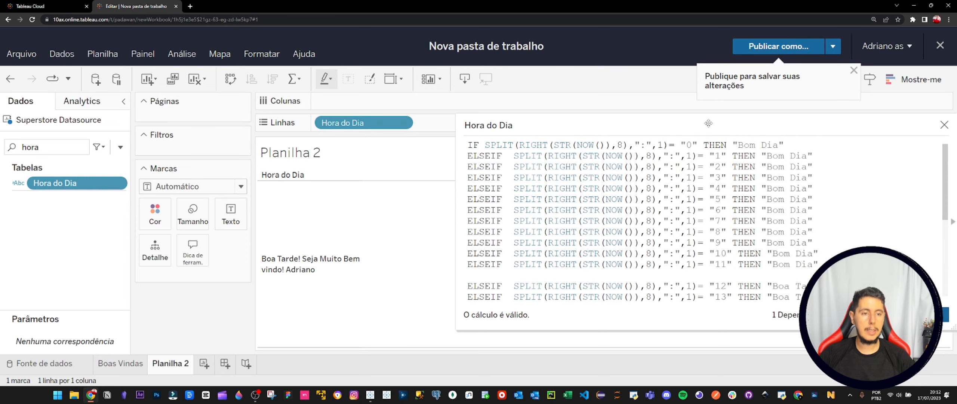
{"action": "left_click_drag", "start_coordinate": [712, 125], "coordinate": [528, 63]}
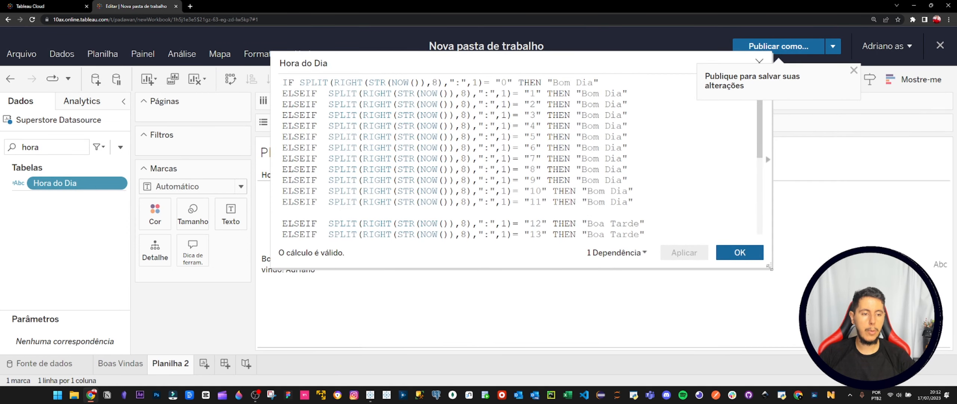
{"action": "left_click_drag", "start_coordinate": [770, 266], "coordinate": [934, 370]}
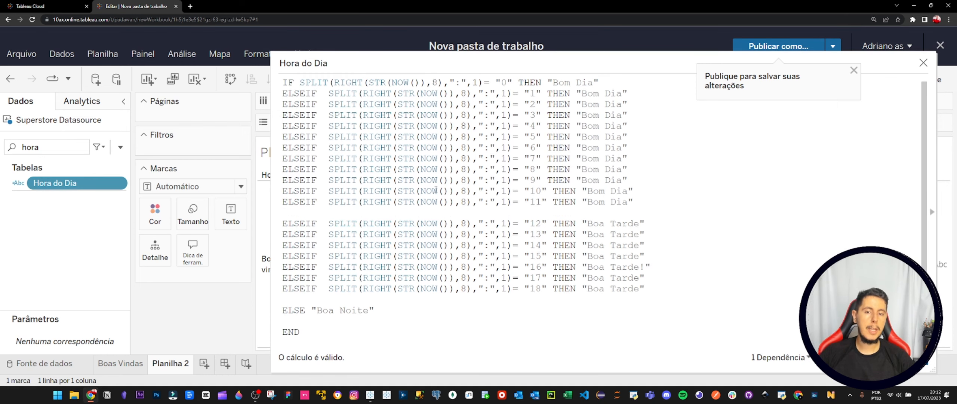
{"action": "scroll", "coordinate": [415, 179], "scroll_direction": "down", "scroll_amount": 2}
{"action": "scroll", "coordinate": [339, 128], "scroll_direction": "up", "scroll_amount": 3}
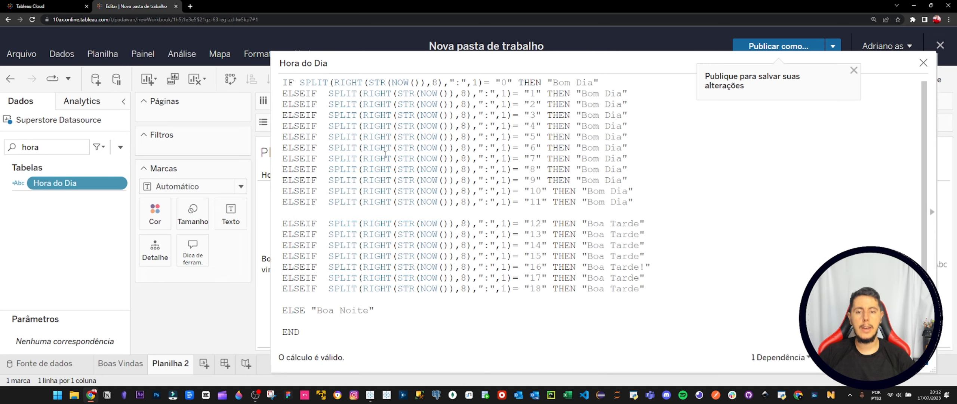
{"action": "scroll", "coordinate": [406, 204], "scroll_direction": "down", "scroll_amount": 3}
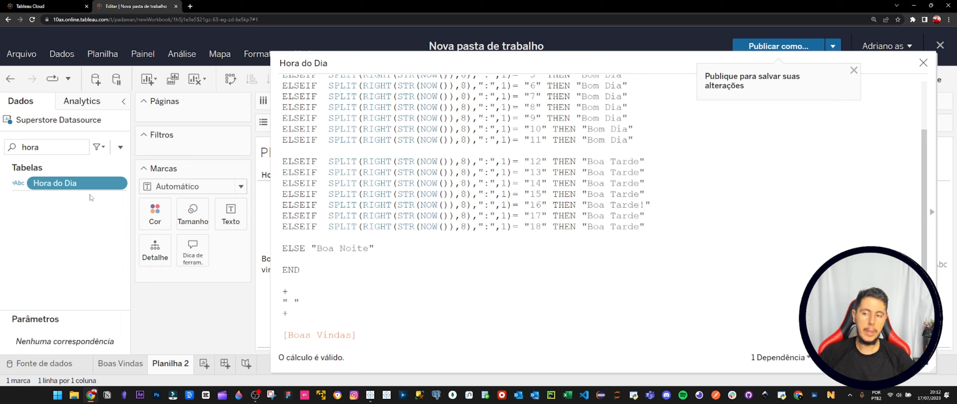
{"action": "left_click_drag", "start_coordinate": [366, 335], "coordinate": [269, 335]}
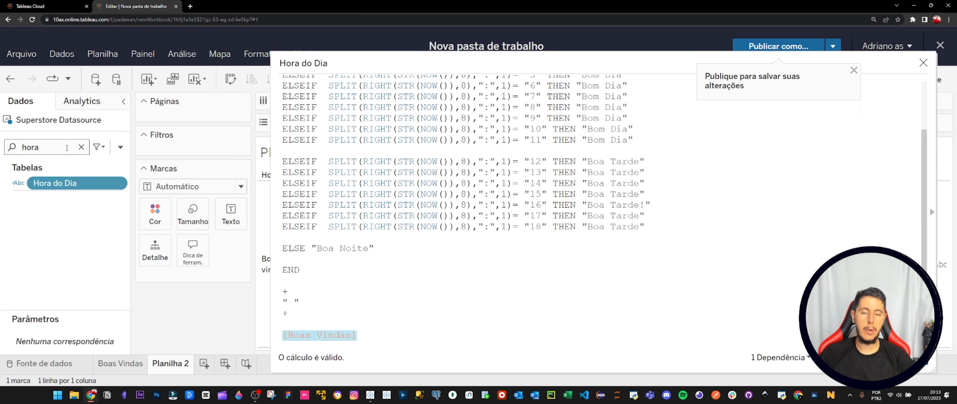
{"action": "left_click", "coordinate": [912, 358]}
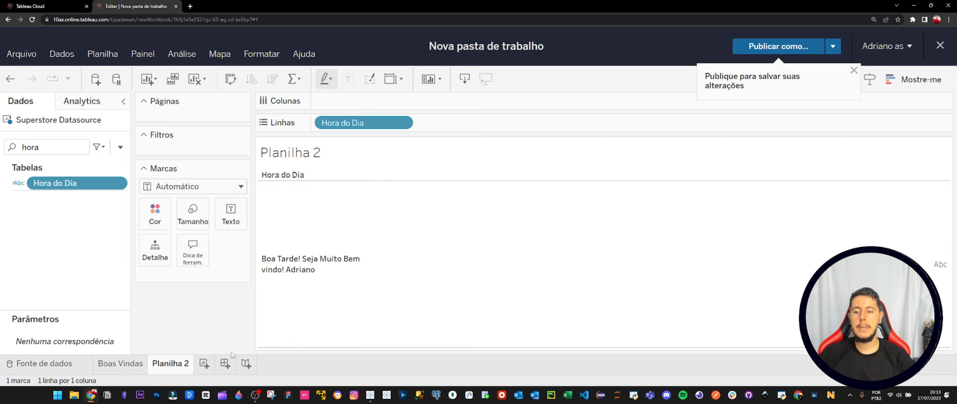
Create a new dashboard and place the Boas Vindas sheet on it.
{"action": "left_click", "coordinate": [230, 363]}
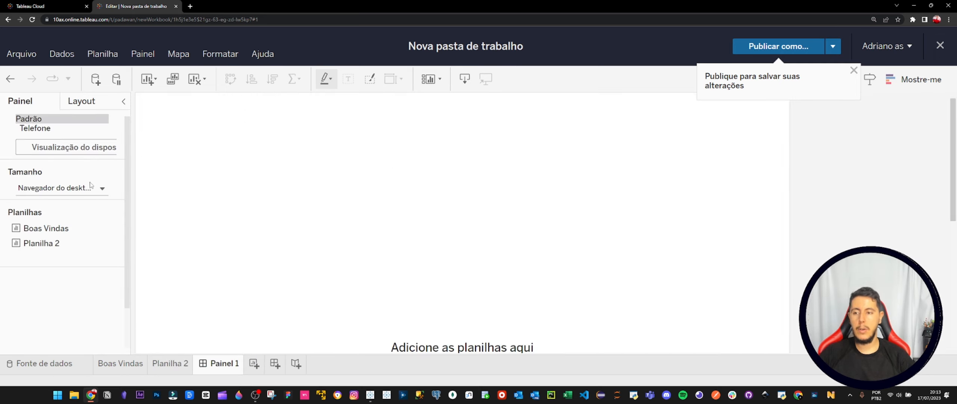
{"action": "key", "text": "ctrl+minus"}
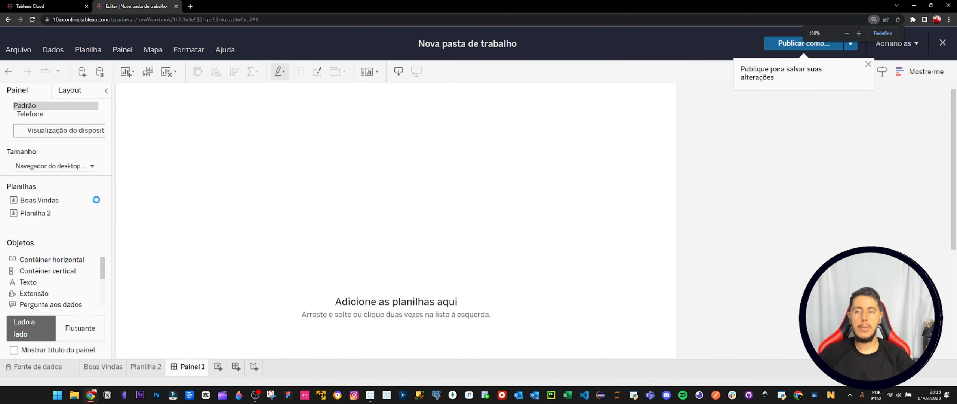
{"action": "left_click_drag", "start_coordinate": [40, 205], "coordinate": [409, 142]}
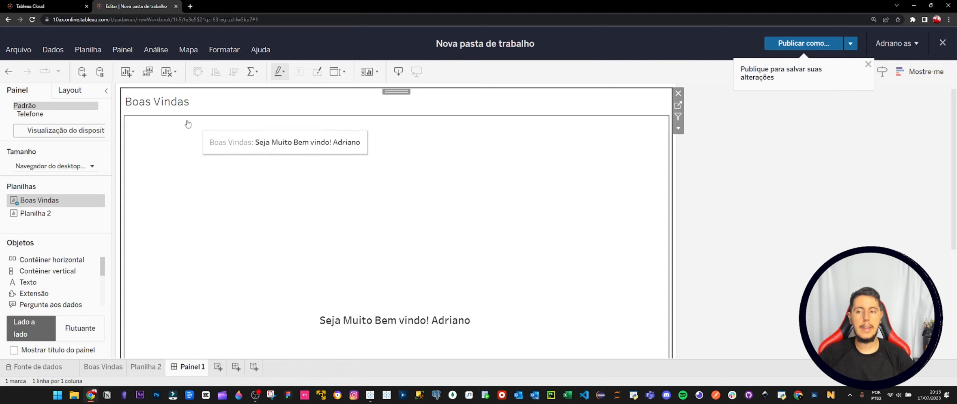